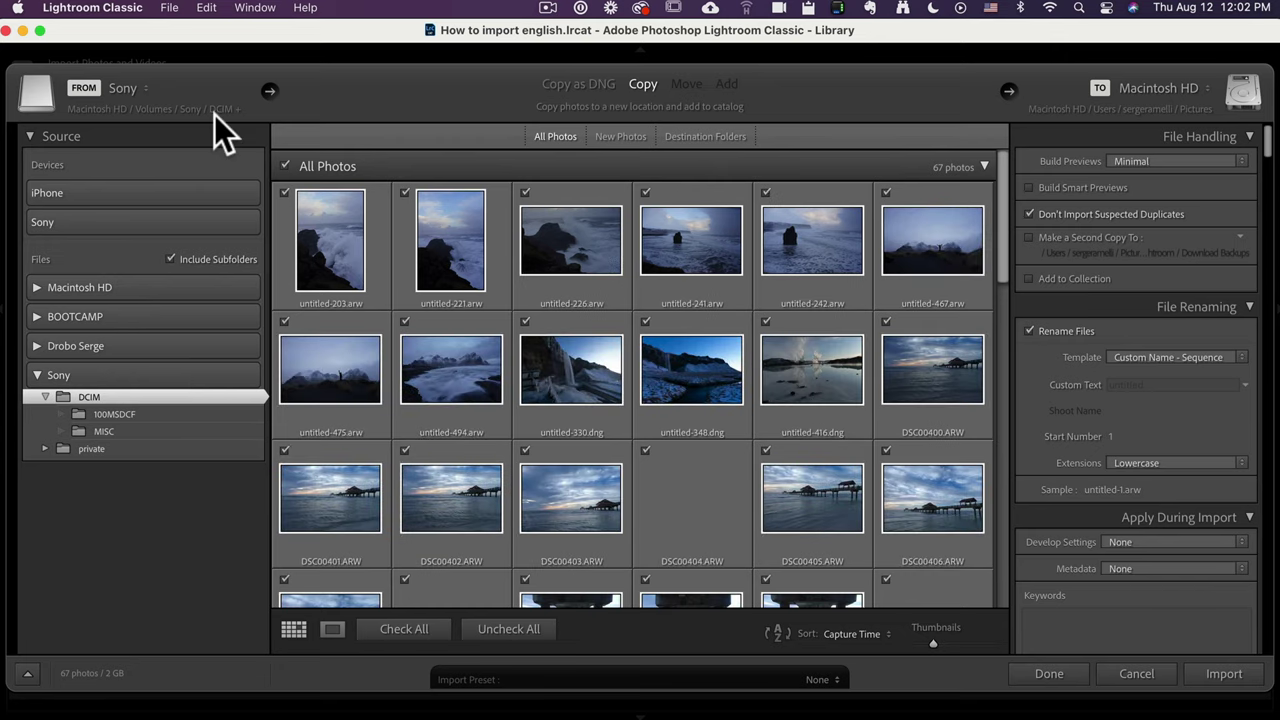
Use the whole Sony card as source, including subfolders, and enlarge the photo thumbnails.
{"action": "left_click", "coordinate": [81, 376]}
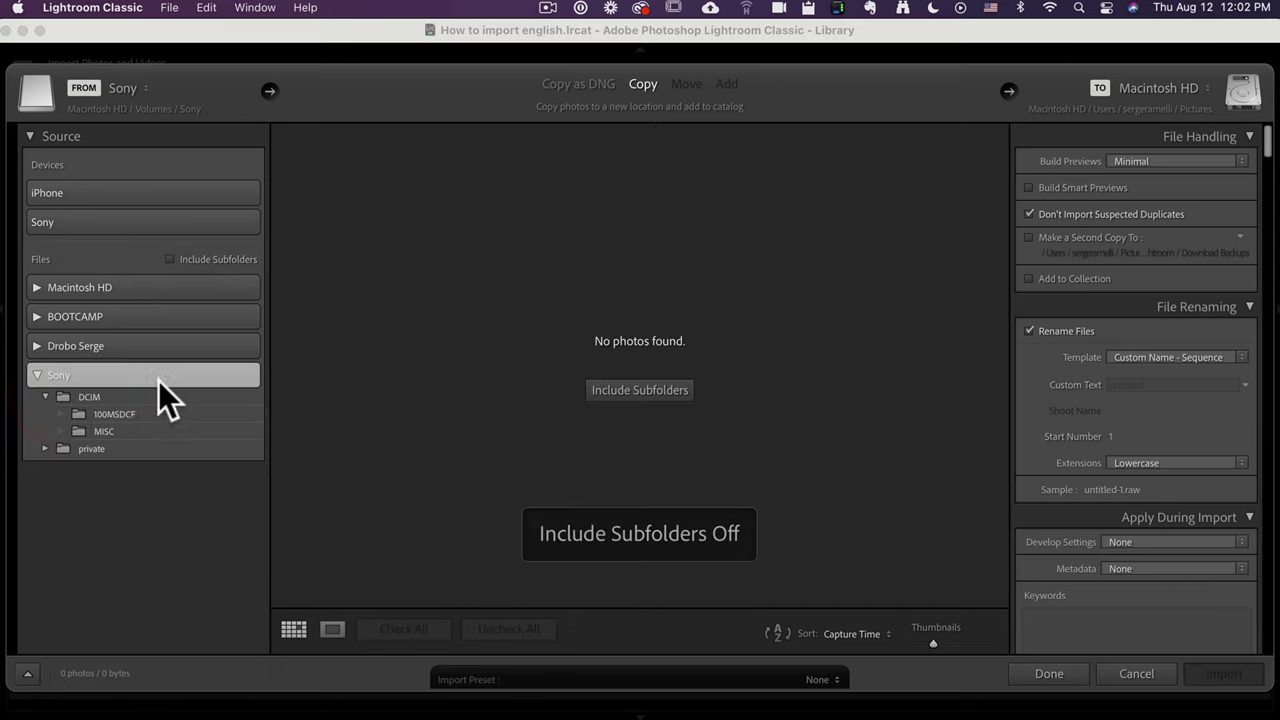
{"action": "left_click", "coordinate": [649, 391]}
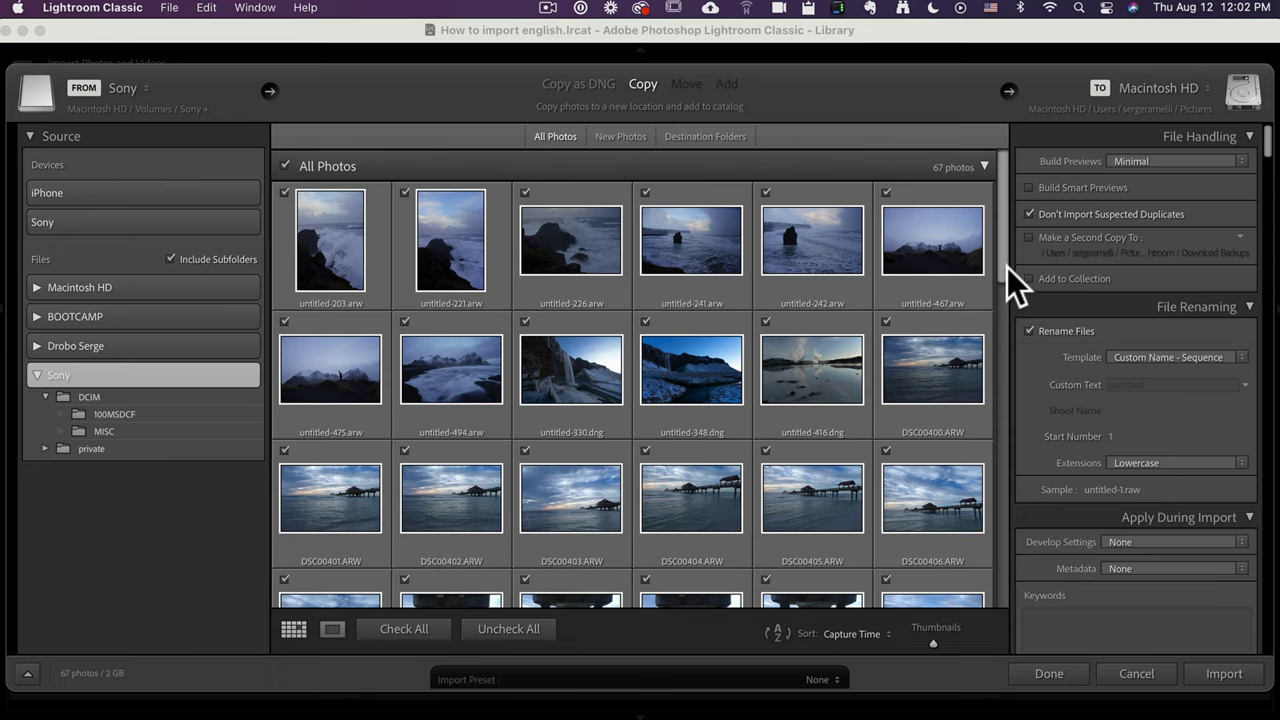
{"action": "left_click_drag", "start_coordinate": [1007, 267], "coordinate": [993, 171]}
{"action": "left_click_drag", "start_coordinate": [934, 641], "coordinate": [939, 638]}
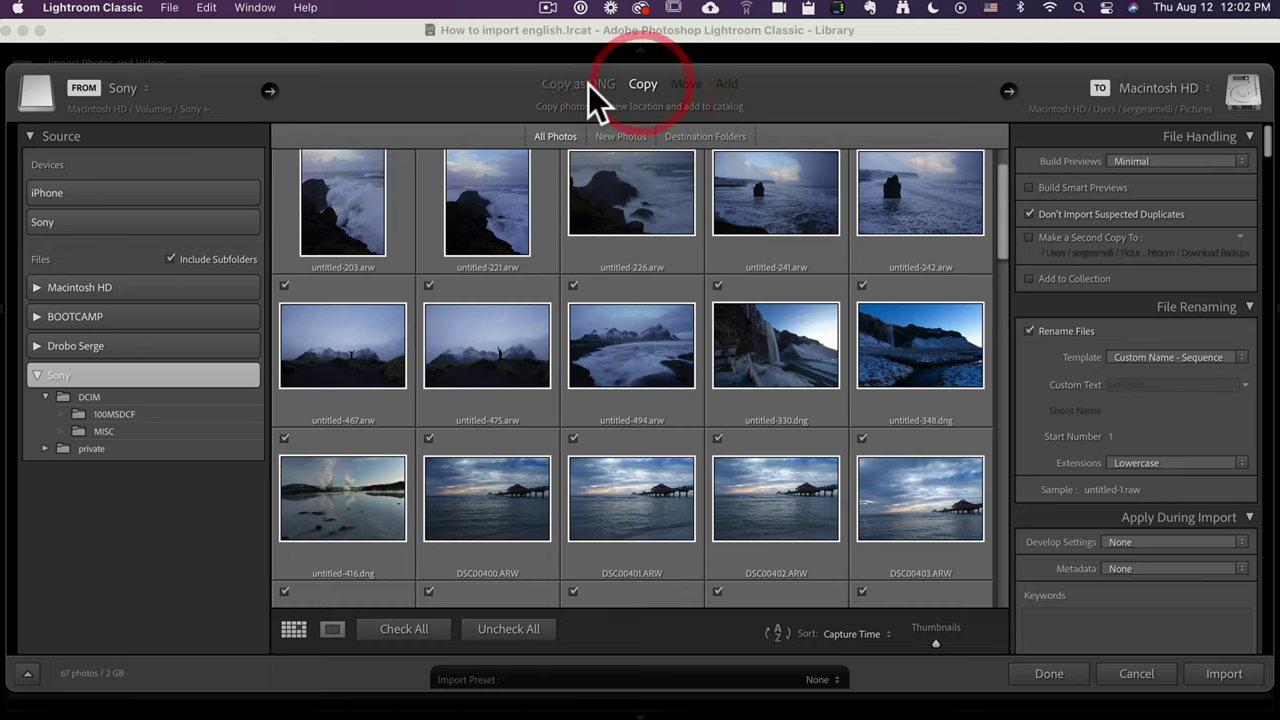
Switch the import mode to Copy as DNG and show only New Photos.
{"action": "left_click", "coordinate": [588, 84]}
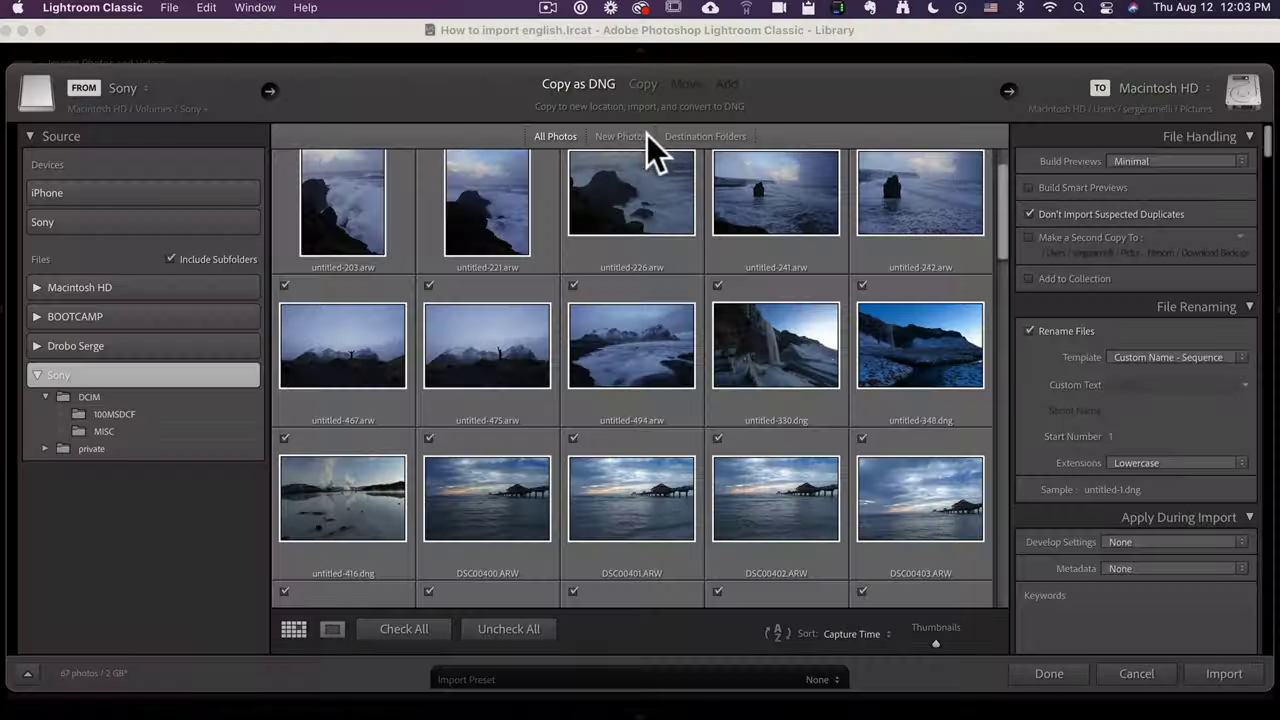
{"action": "left_click", "coordinate": [629, 136]}
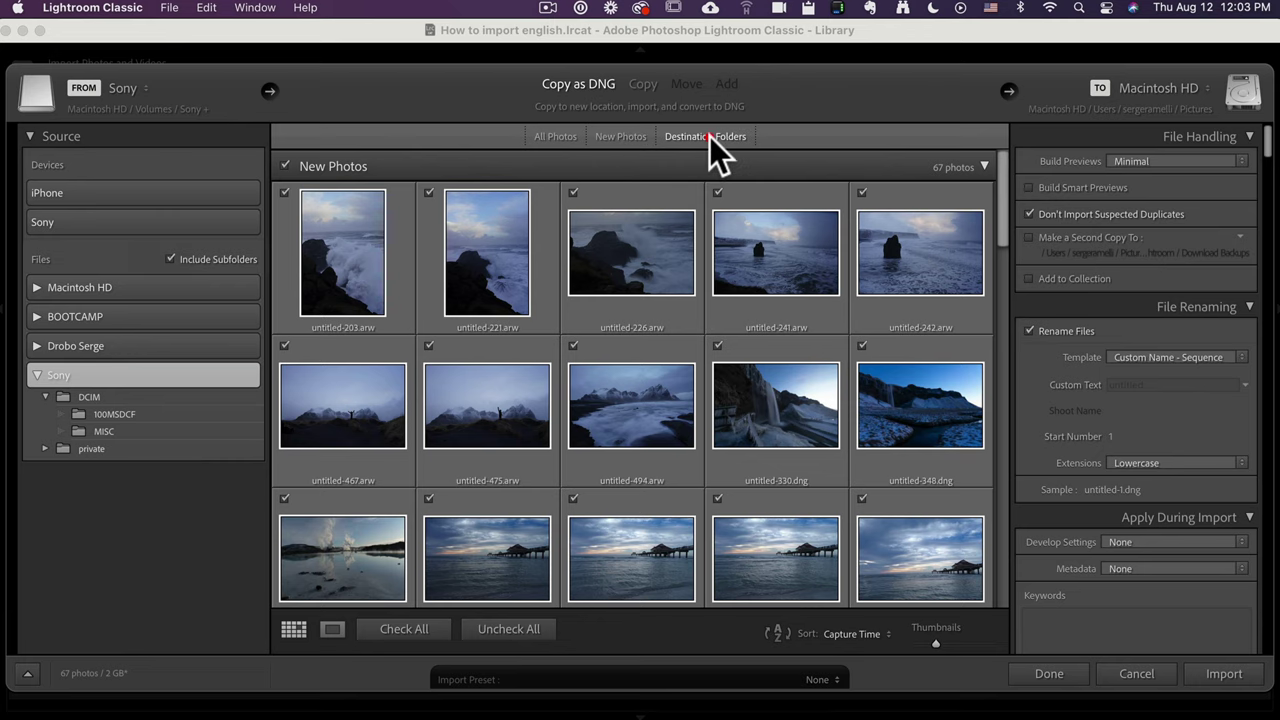
{"action": "left_click", "coordinate": [709, 136]}
{"action": "left_click", "coordinate": [615, 136]}
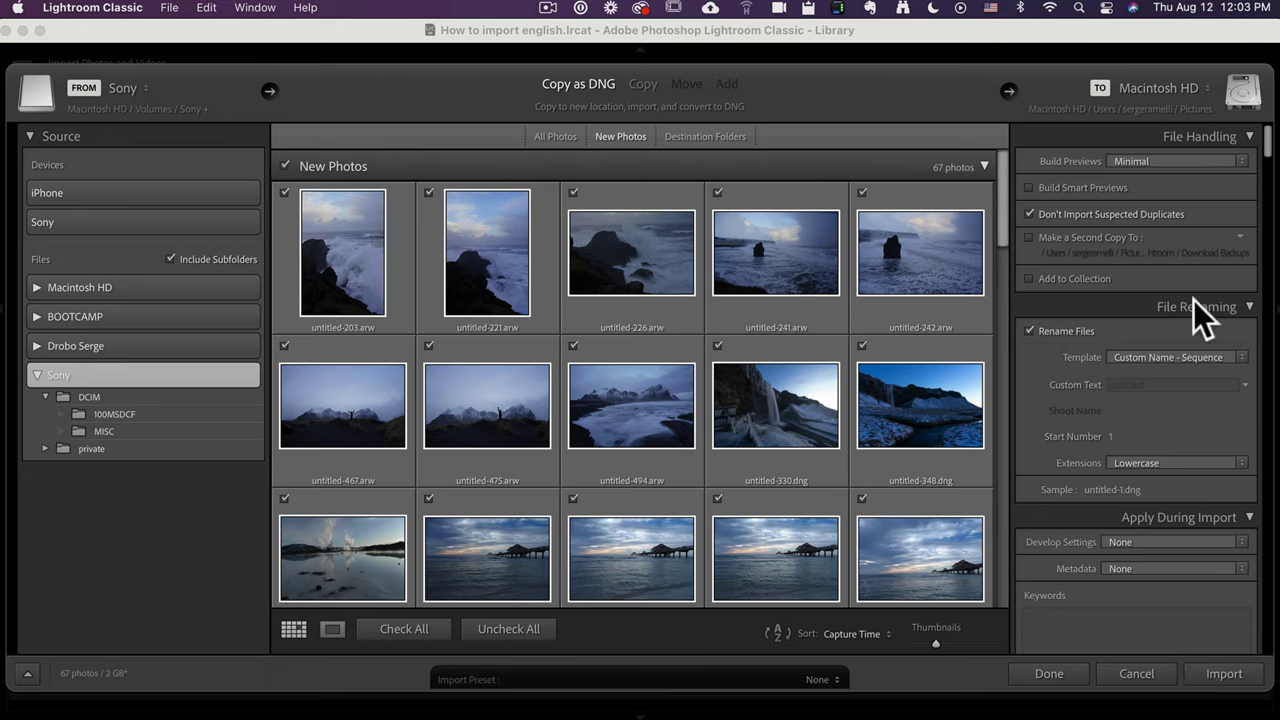
{"action": "mouse_move", "coordinate": [1268, 150]}
{"action": "left_mouse_down"}
{"action": "mouse_move", "coordinate": [1271, 163]}
{"action": "mouse_move", "coordinate": [1268, 140]}
{"action": "left_mouse_up"}
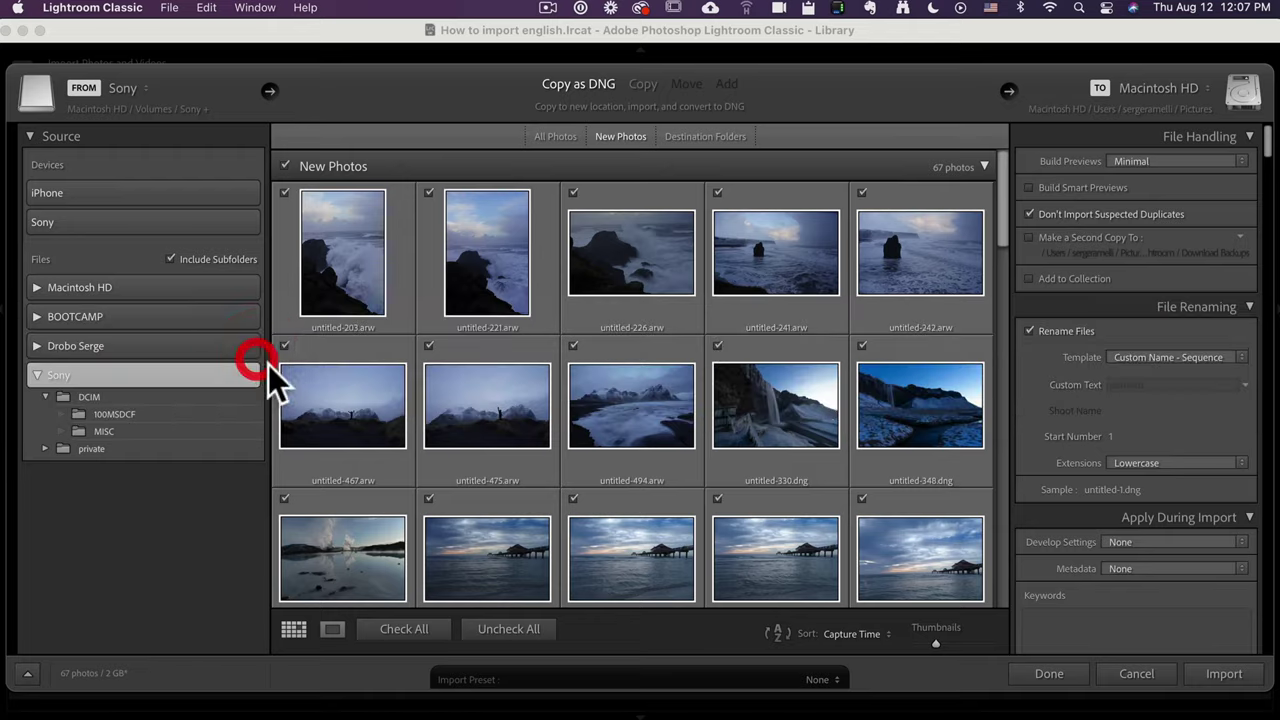
Select Photos LA TOTAL on Drobo Serge and create a Landscapes folder inside it.
{"action": "scroll", "coordinate": [1150, 310], "scroll_direction": "down", "scroll_amount": 10}
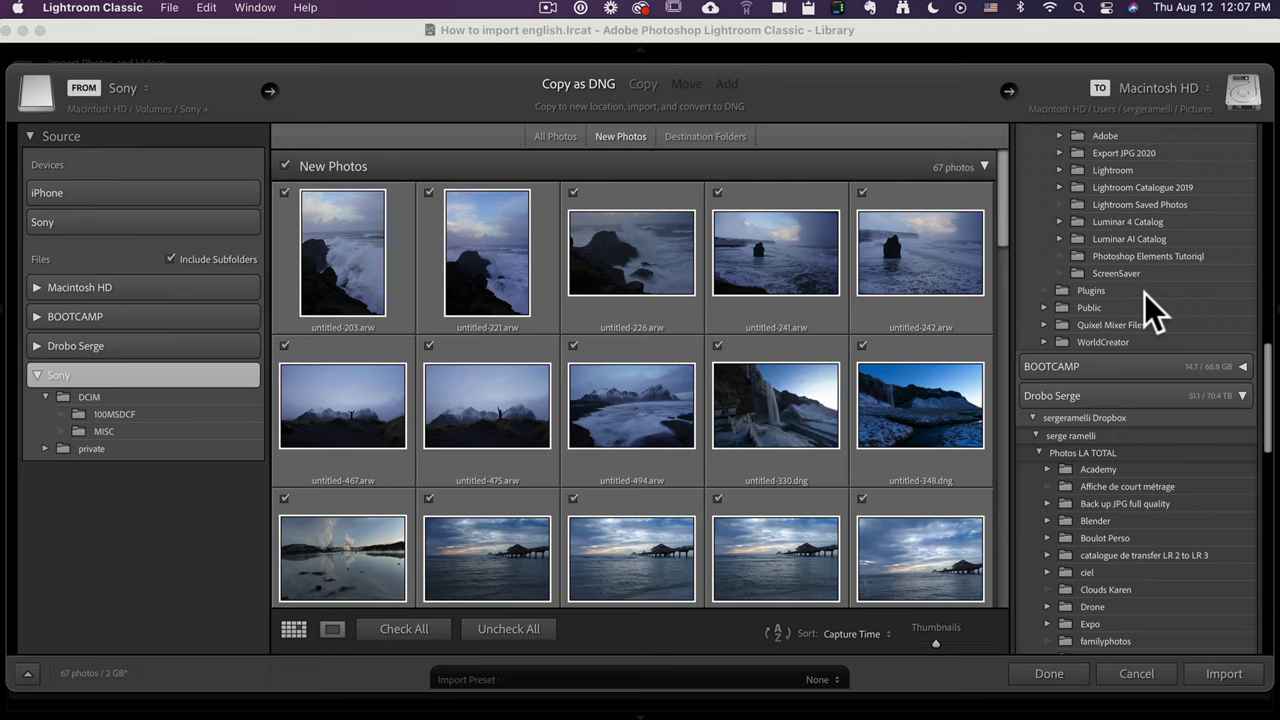
{"action": "left_click", "coordinate": [1107, 450]}
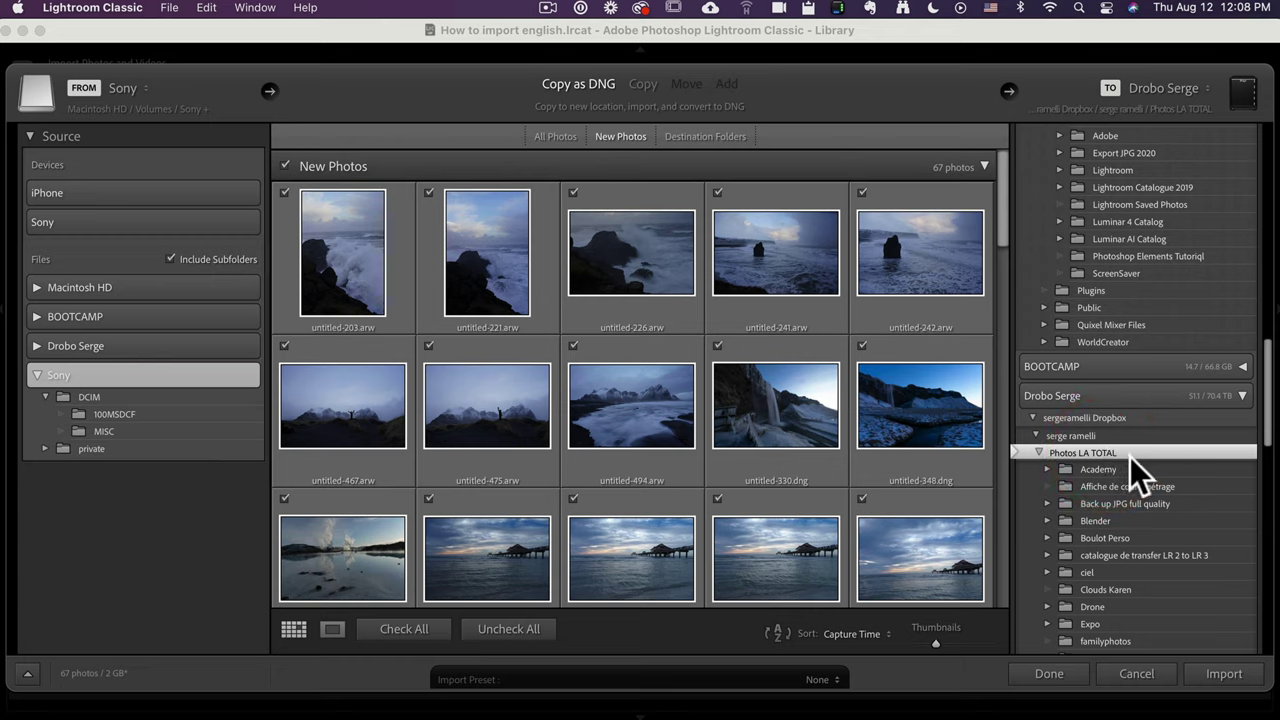
{"action": "left_click_drag", "start_coordinate": [1266, 405], "coordinate": [1266, 440]}
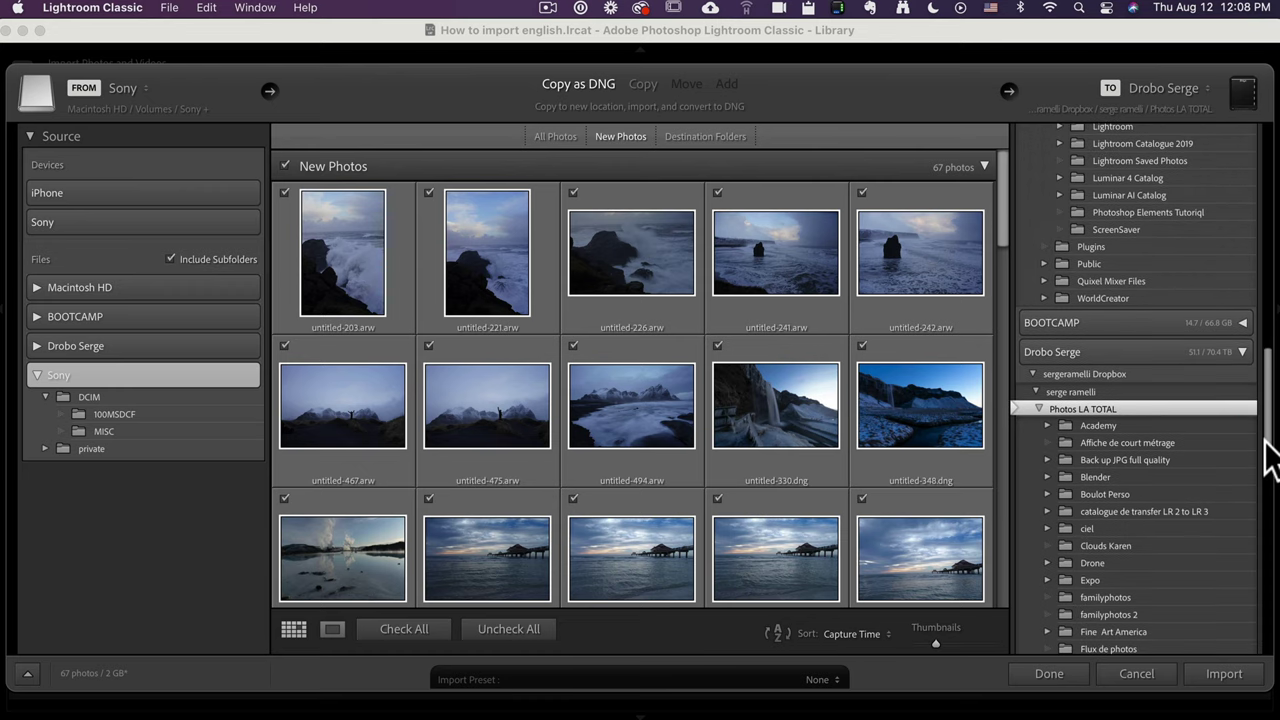
{"action": "right_click", "coordinate": [1134, 404]}
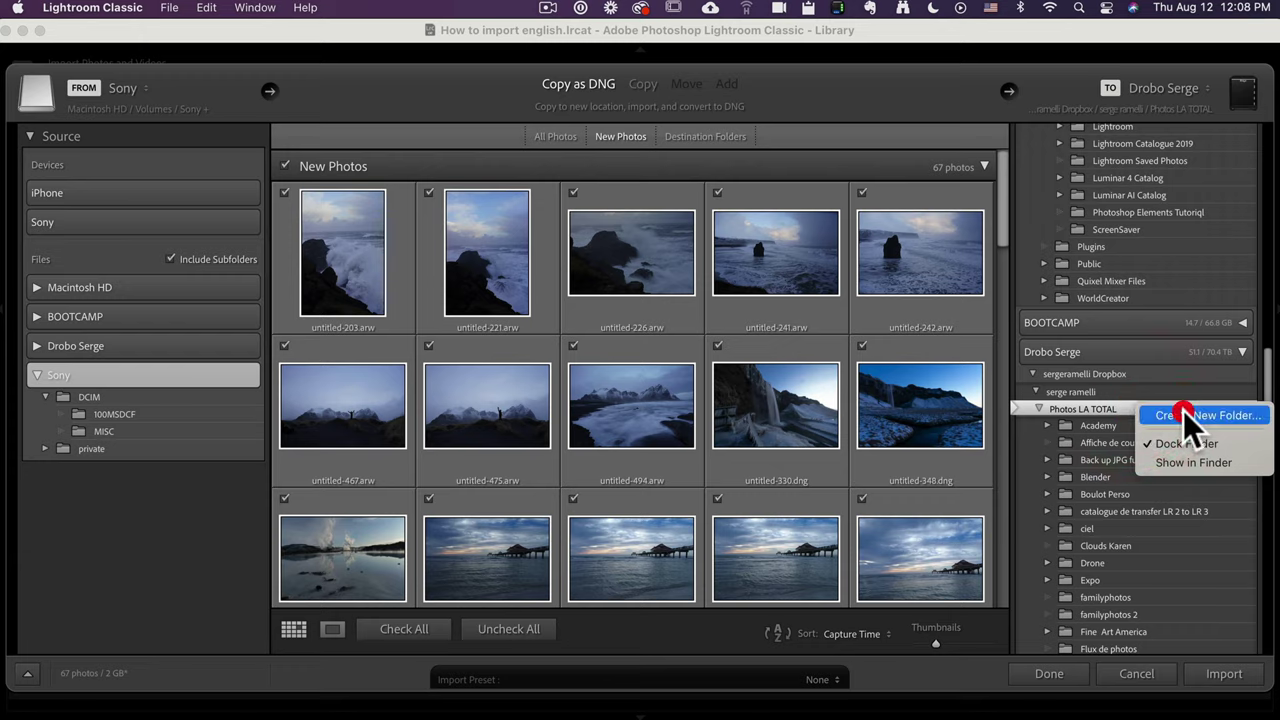
{"action": "left_click", "coordinate": [1183, 410]}
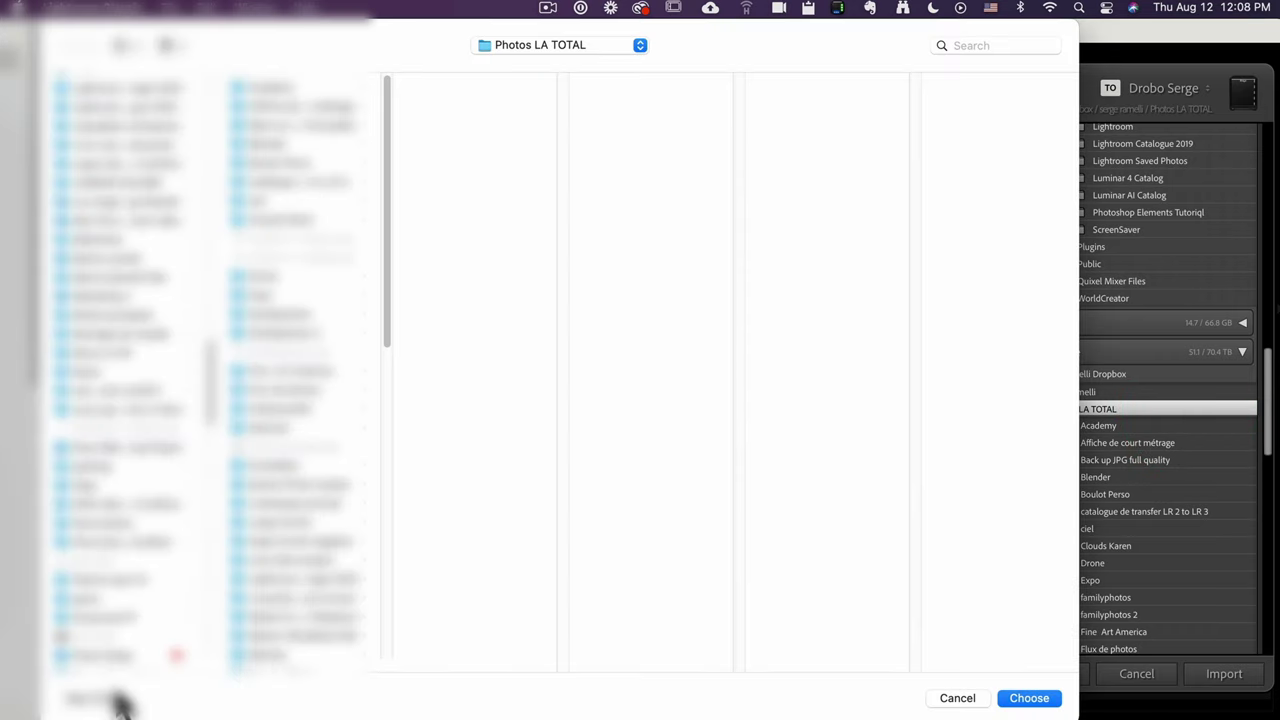
{"action": "left_click", "coordinate": [105, 699]}
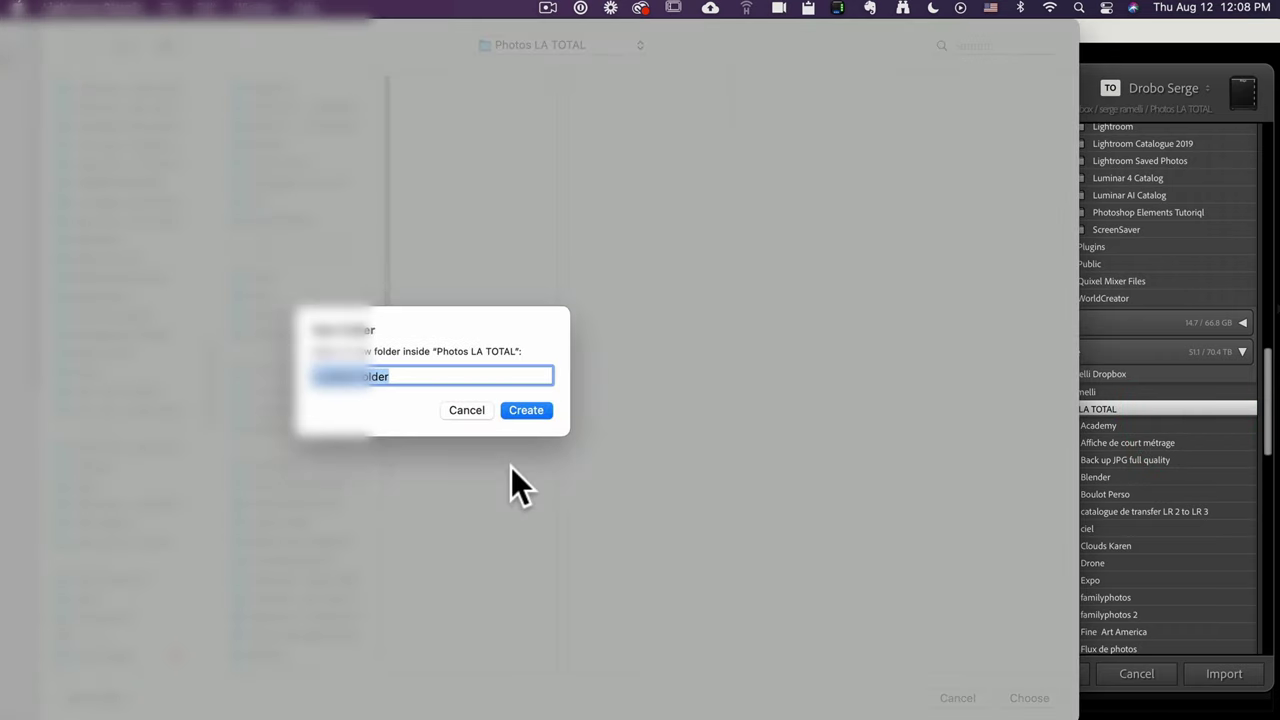
{"action": "type", "text": "Vacances"}
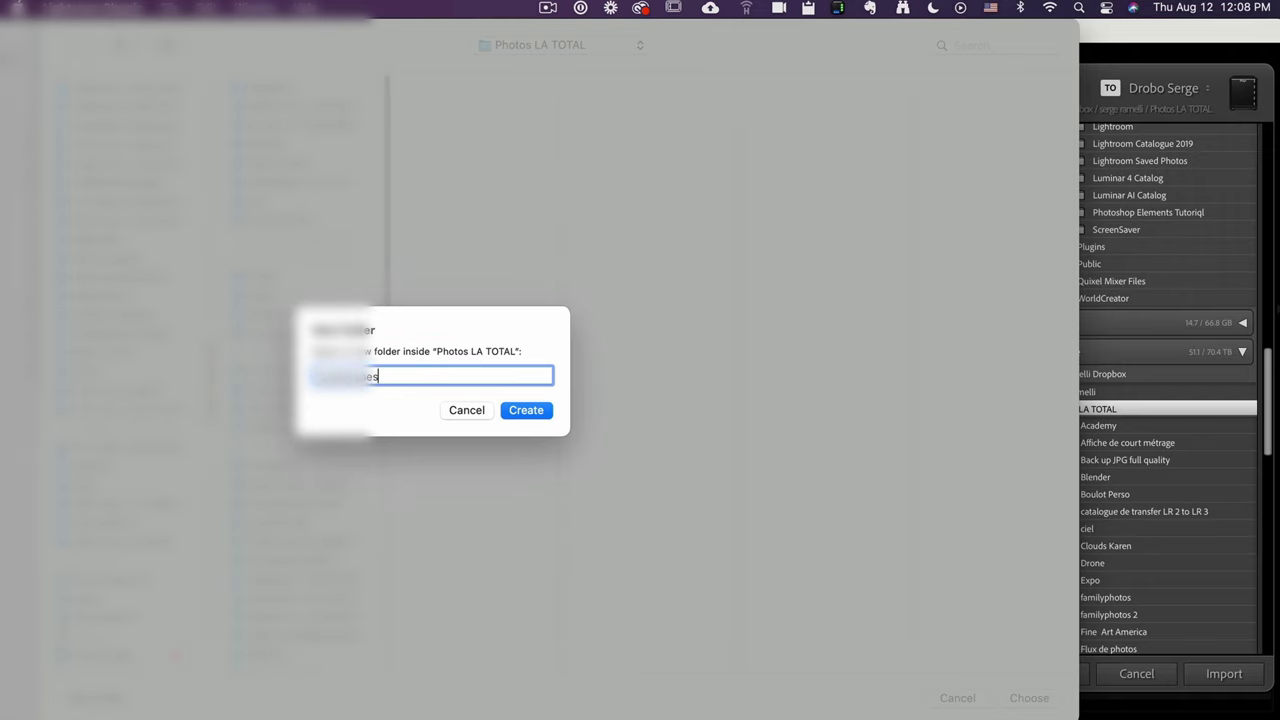
{"action": "key", "text": "Return"}
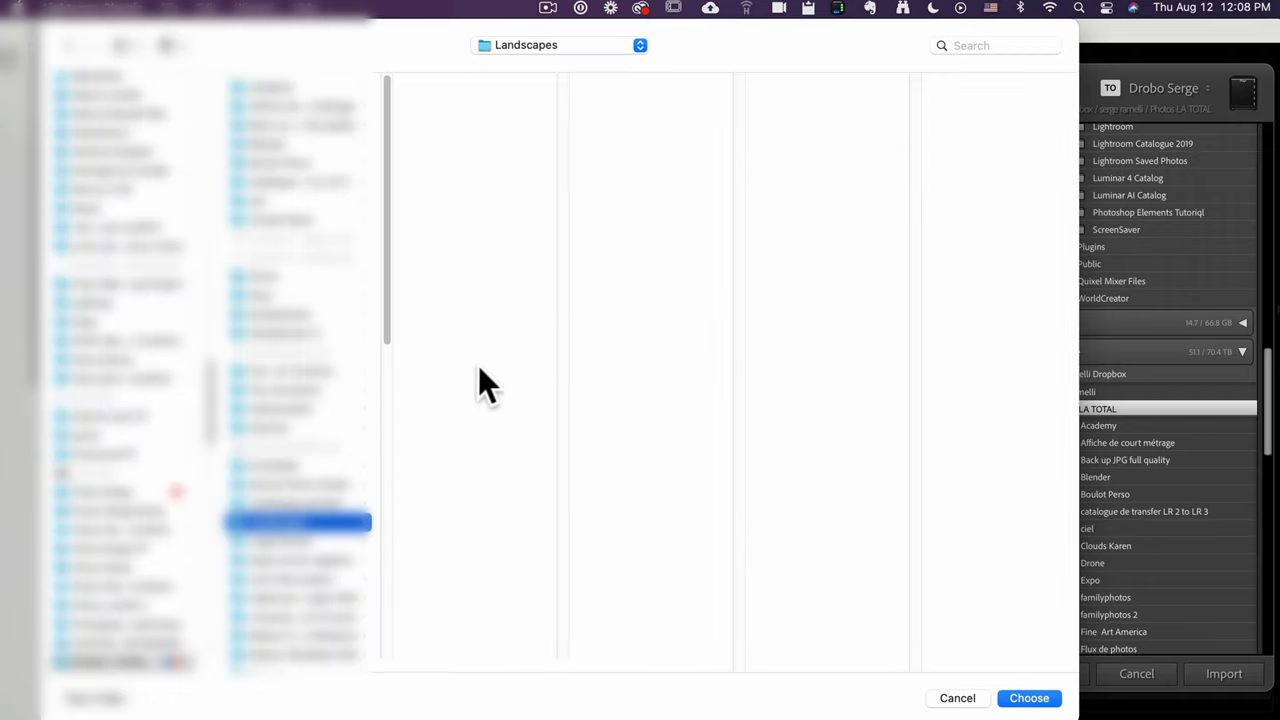
Create an Iceland folder inside Landscapes and choose it as the import destination.
{"action": "left_click", "coordinate": [477, 346]}
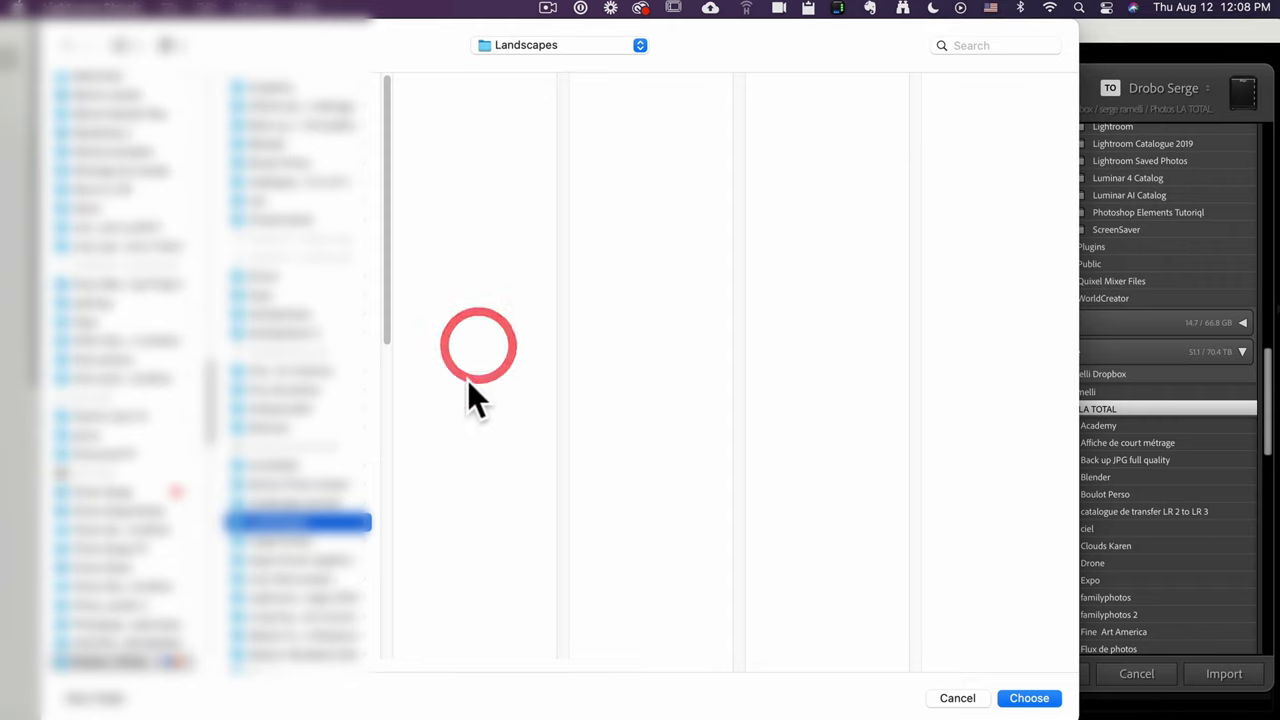
{"action": "left_click", "coordinate": [105, 699]}
{"action": "type", "text": "Iceland"}
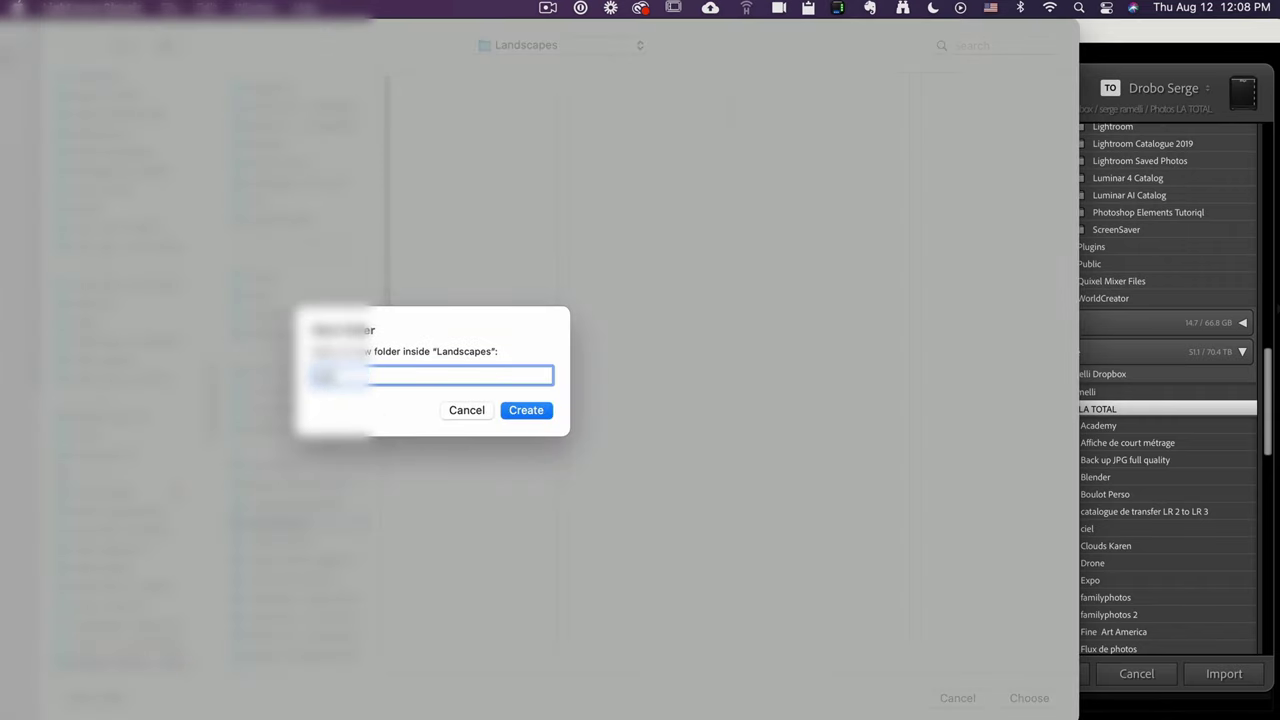
{"action": "key", "text": "Return"}
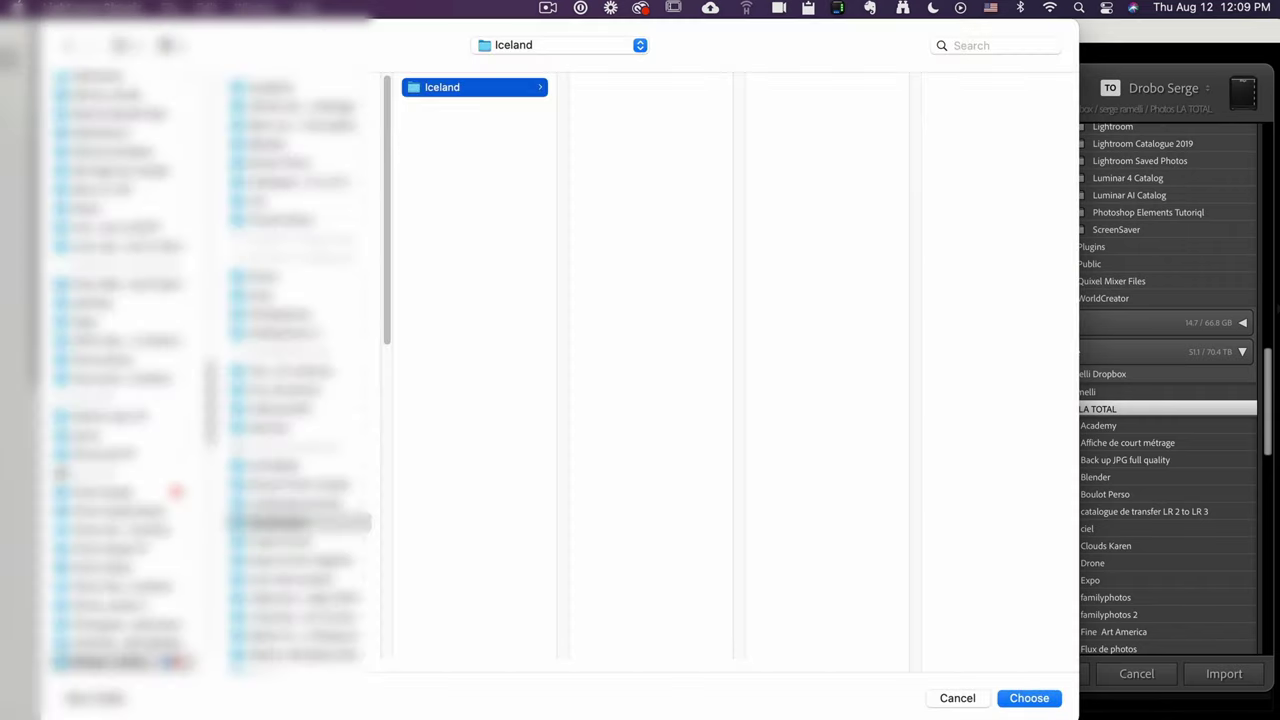
{"action": "left_click", "coordinate": [1030, 698]}
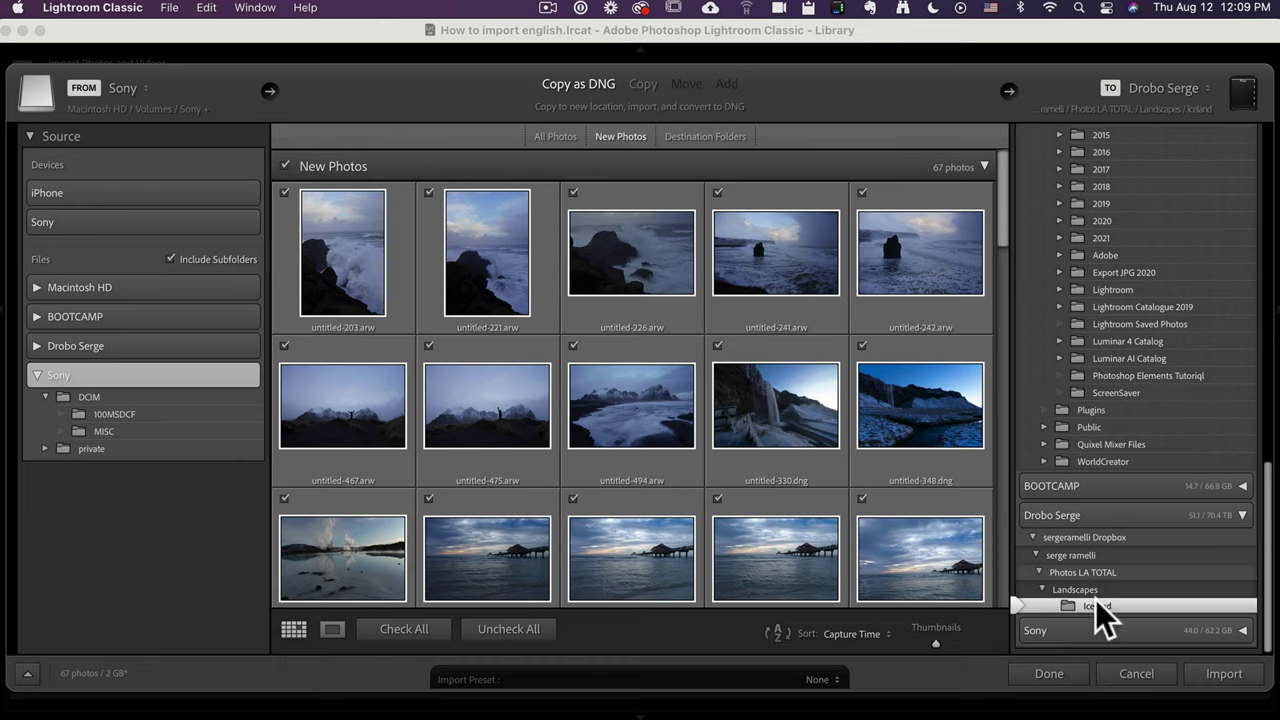
Enable Into Subfolder and organize by date using the 2021/2021-08-12 format.
{"action": "left_click_drag", "start_coordinate": [1268, 527], "coordinate": [1270, 328]}
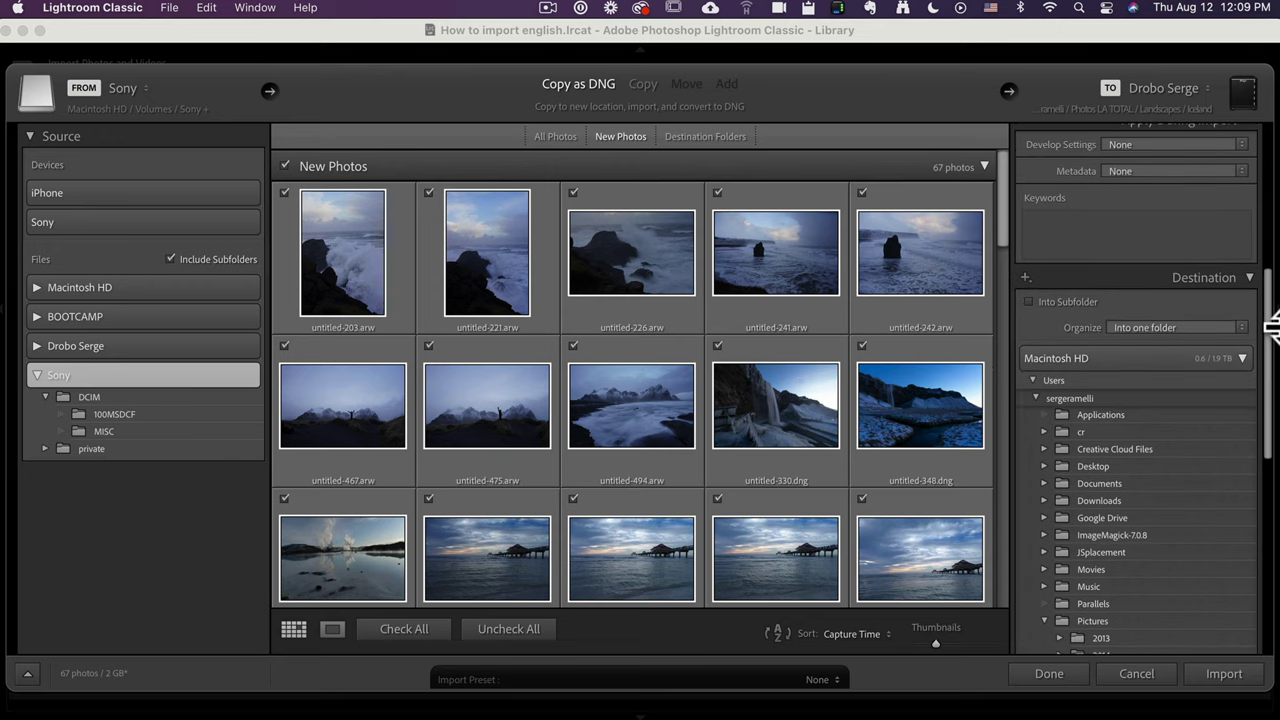
{"action": "left_click", "coordinate": [1068, 303]}
{"action": "left_click", "coordinate": [1166, 328]}
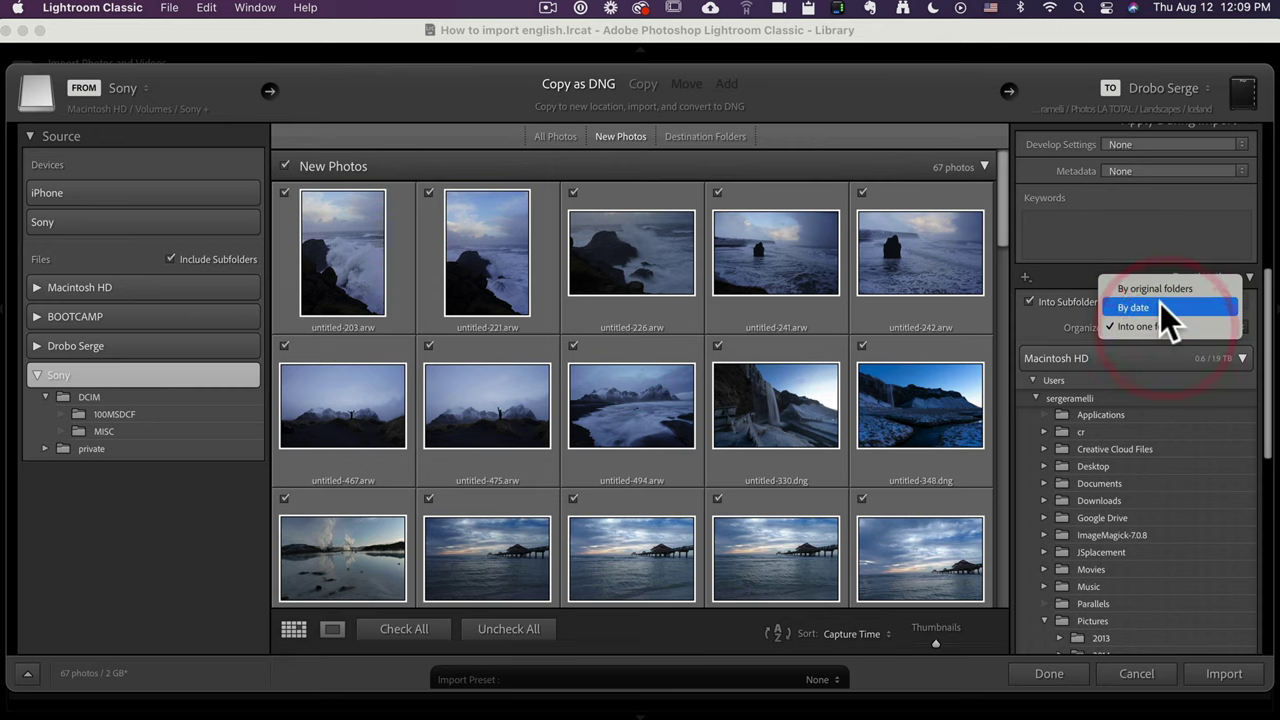
{"action": "left_click", "coordinate": [1161, 306]}
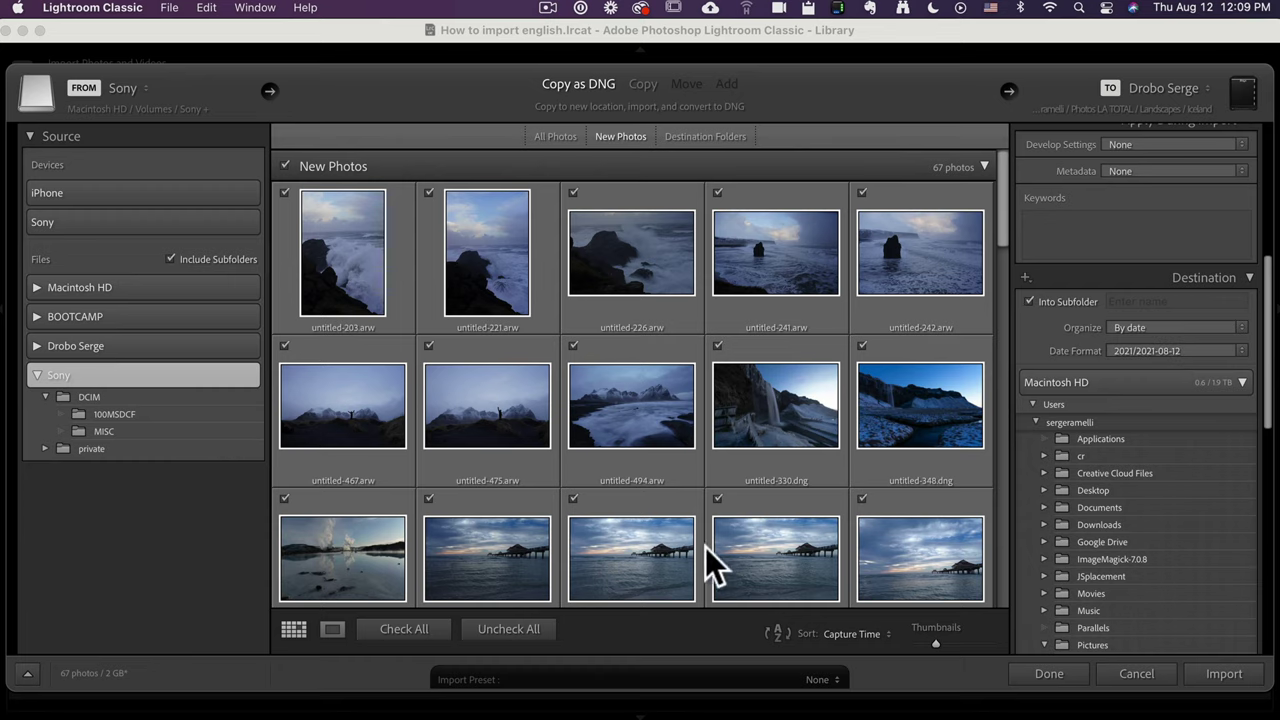
Check only the ten photos untitled-203 through untitled-348 and start the import.
{"action": "left_click", "coordinate": [519, 630]}
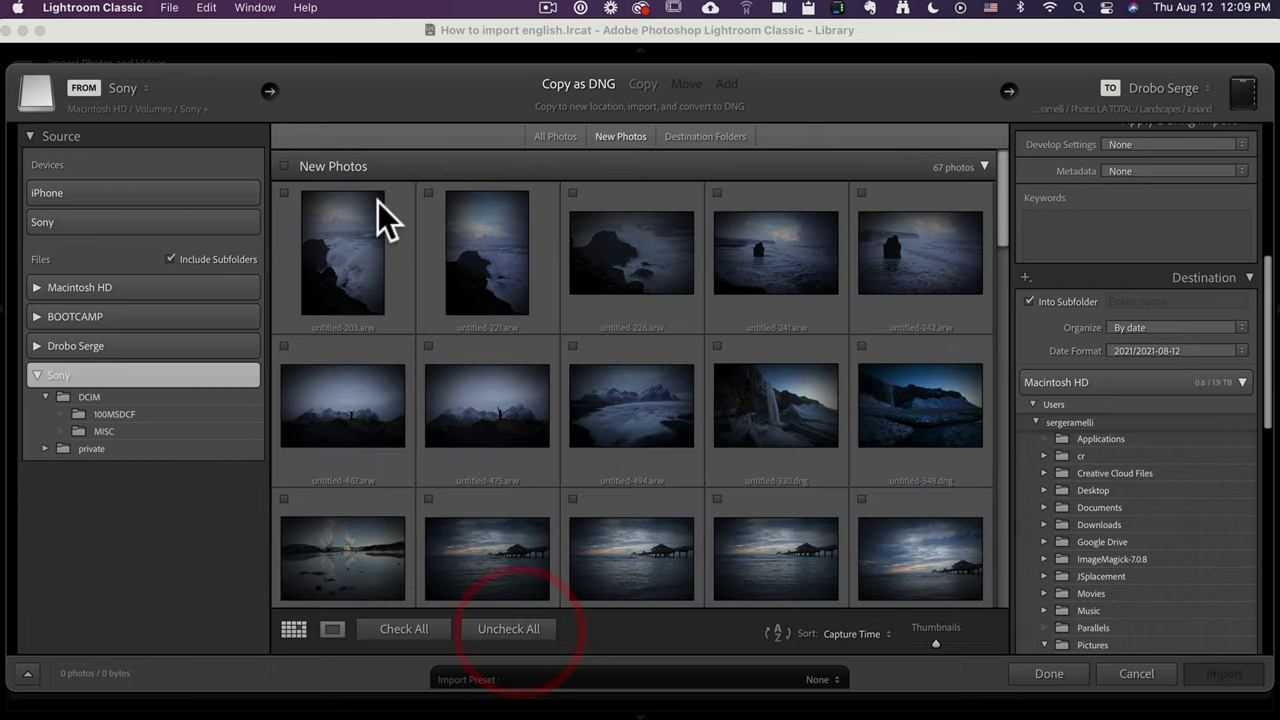
{"action": "left_click", "coordinate": [370, 231]}
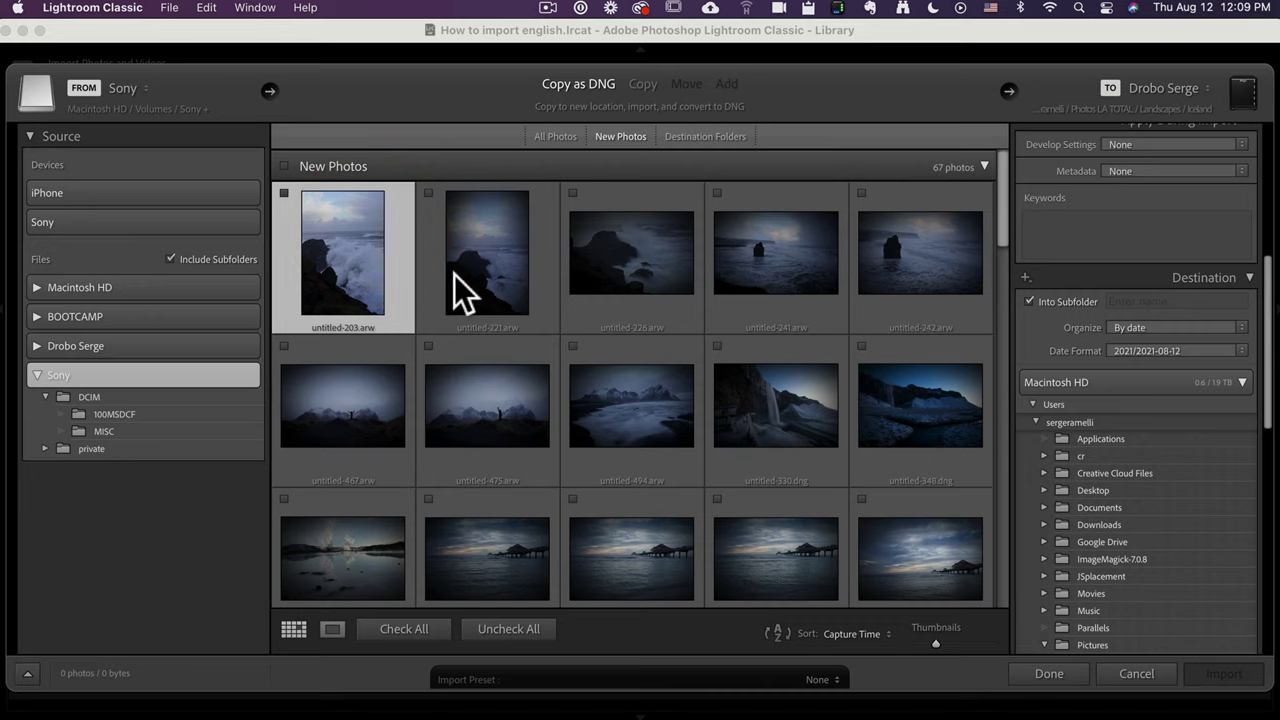
{"action": "left_click_drag", "start_coordinate": [1004, 236], "coordinate": [1010, 265]}
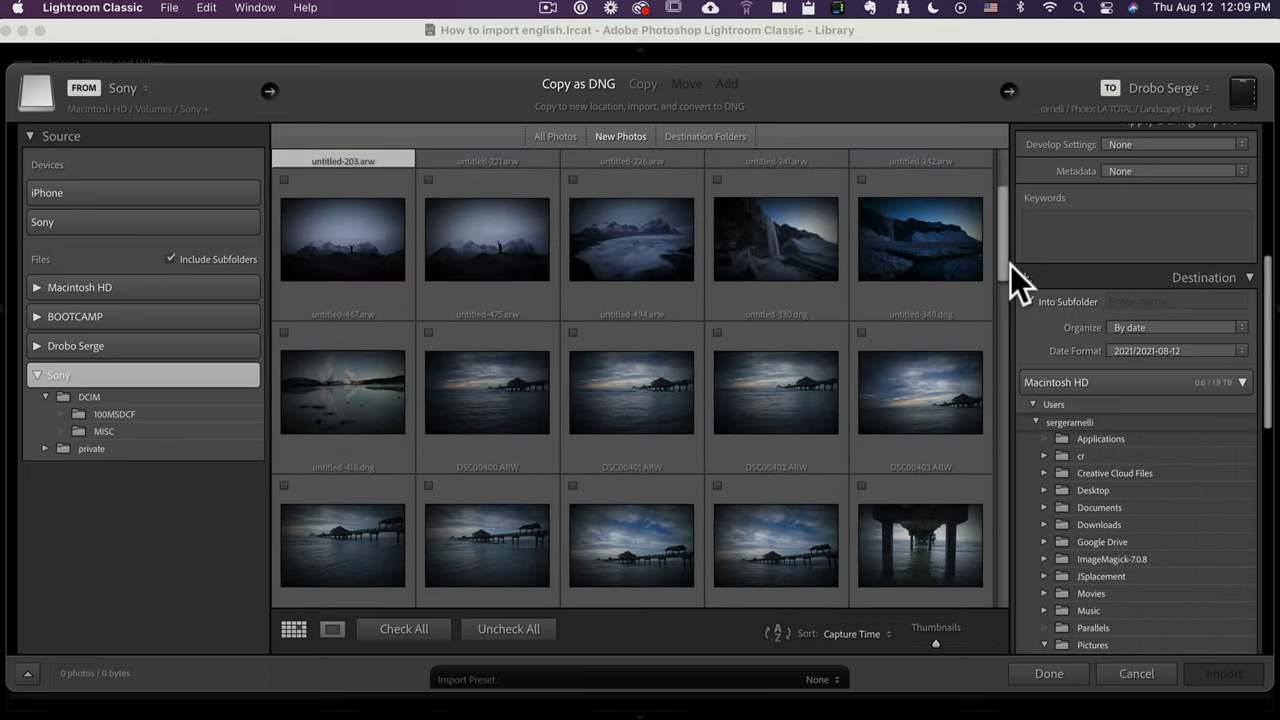
{"action": "left_click", "coordinate": [932, 245]}
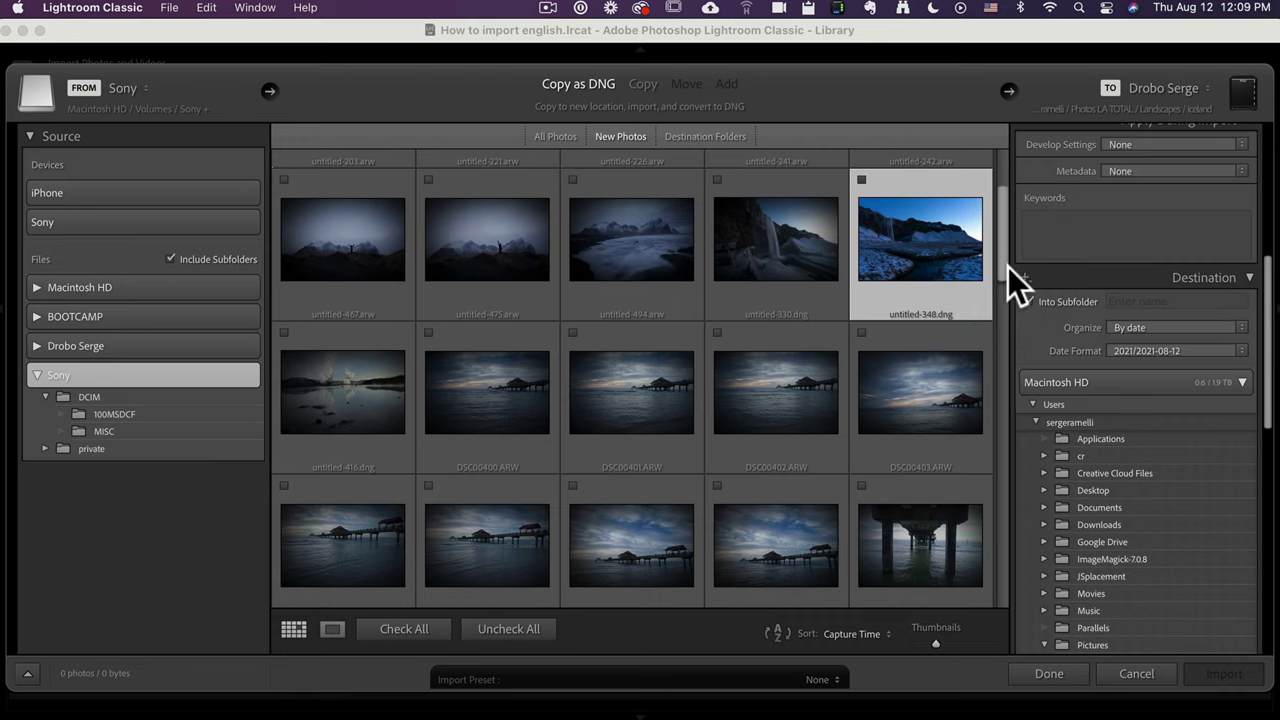
{"action": "left_click_drag", "start_coordinate": [1008, 267], "coordinate": [992, 205]}
{"action": "left_click", "coordinate": [340, 255], "text": "shift"}
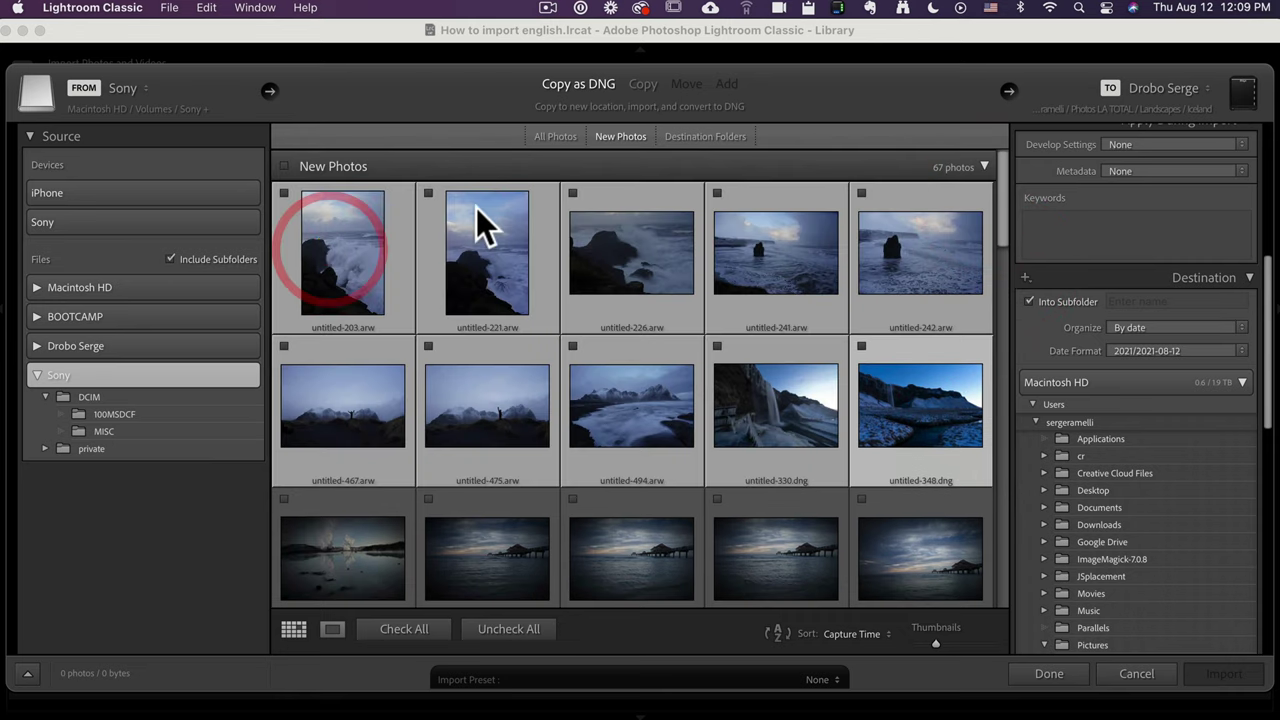
{"action": "left_click", "coordinate": [573, 190]}
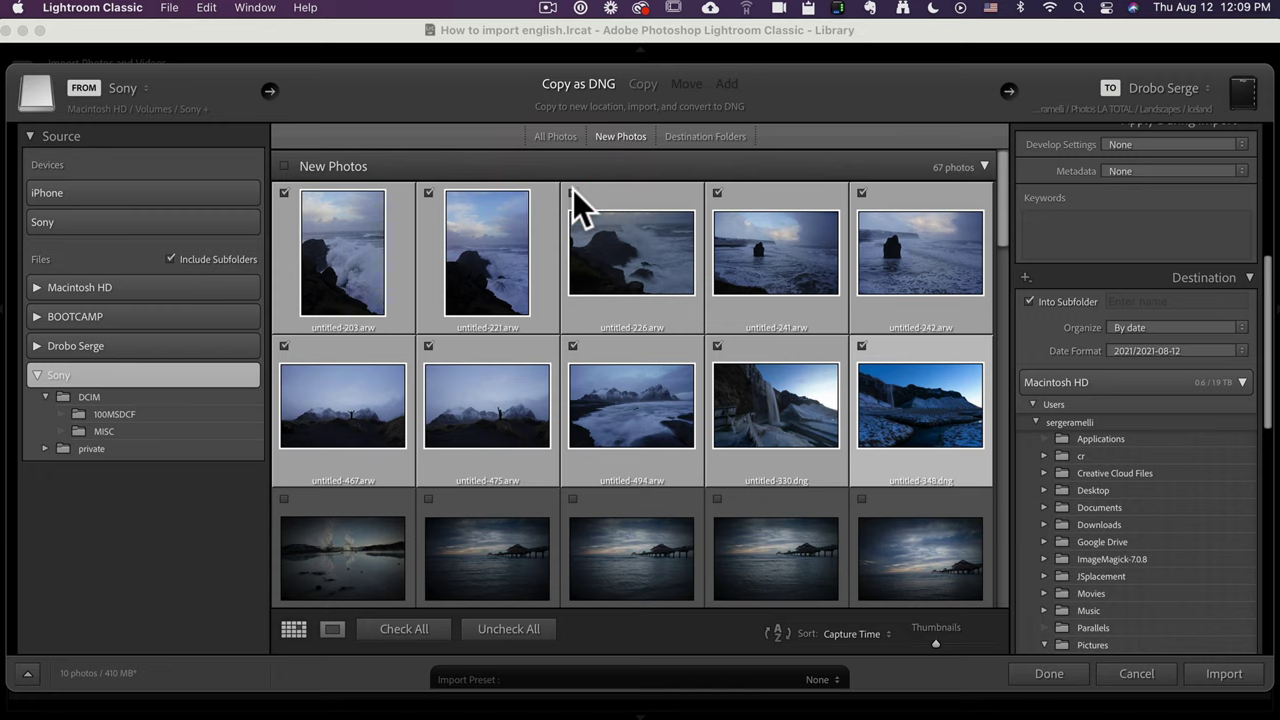
{"action": "left_click", "coordinate": [1244, 678]}
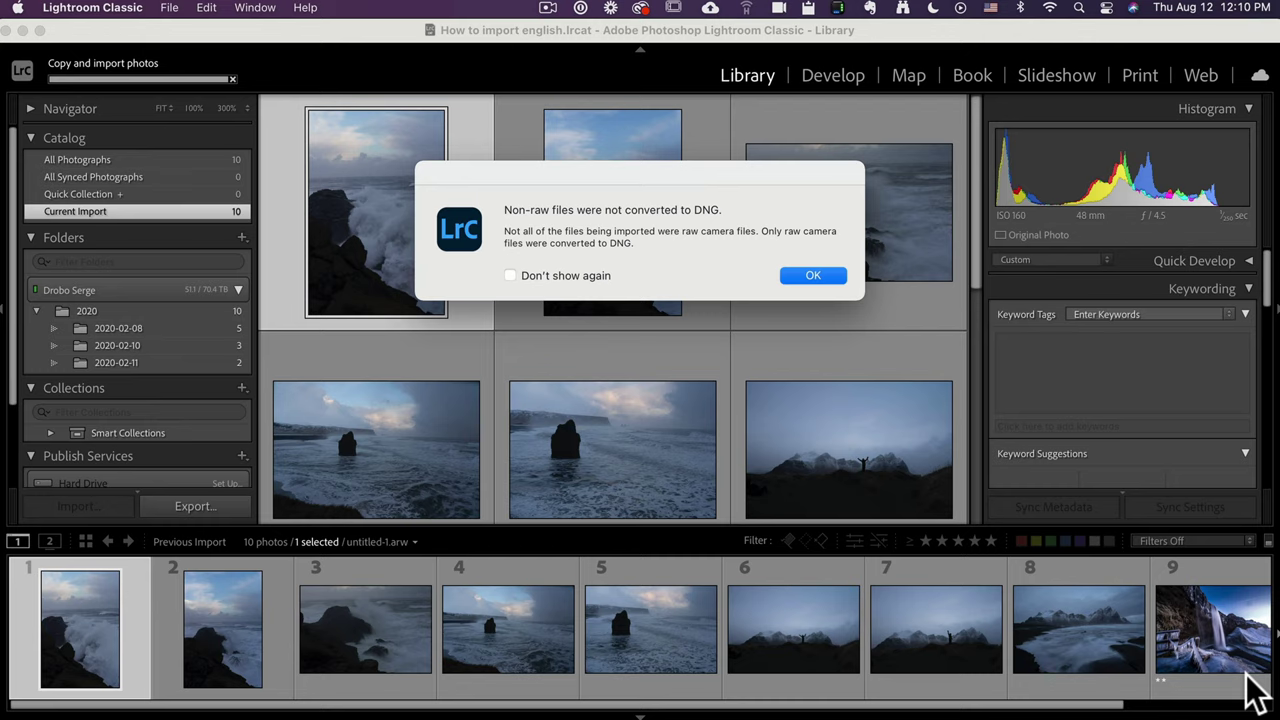
Dismiss the non-raw file and DNG conversion alerts, turning off the conversion notice.
{"action": "left_click", "coordinate": [825, 273]}
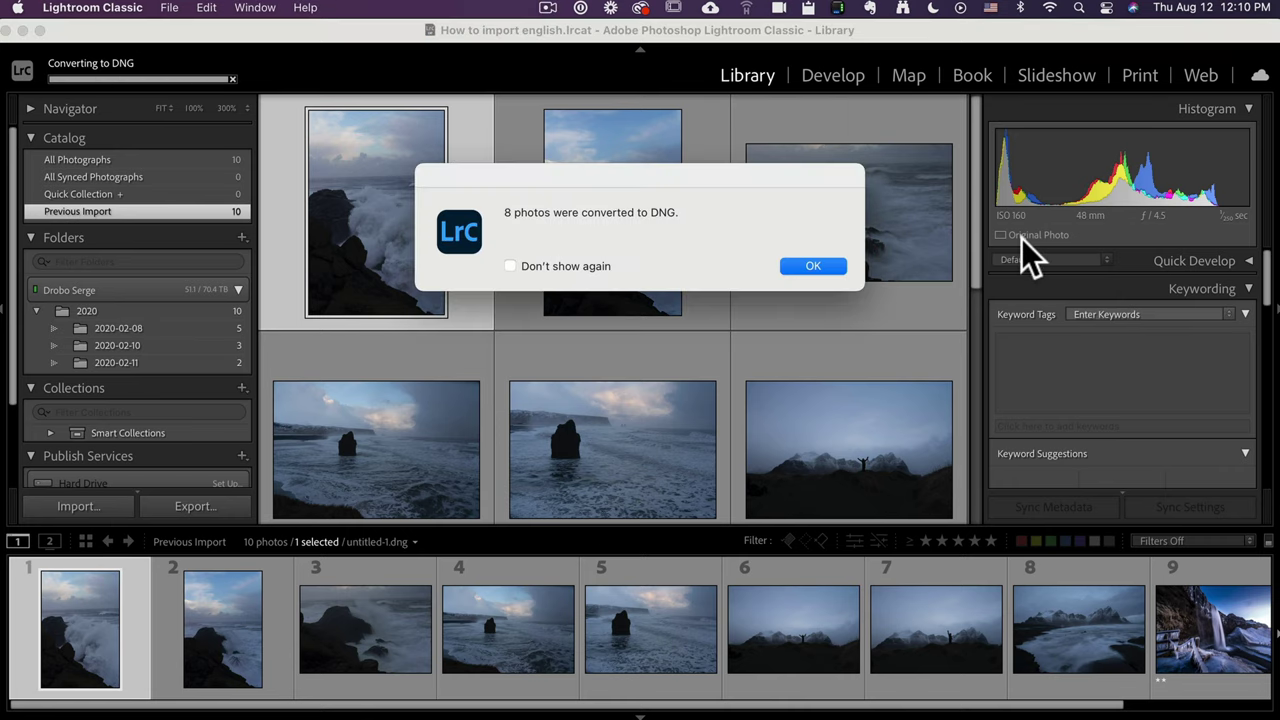
{"action": "left_click", "coordinate": [573, 268]}
{"action": "left_click", "coordinate": [815, 268]}
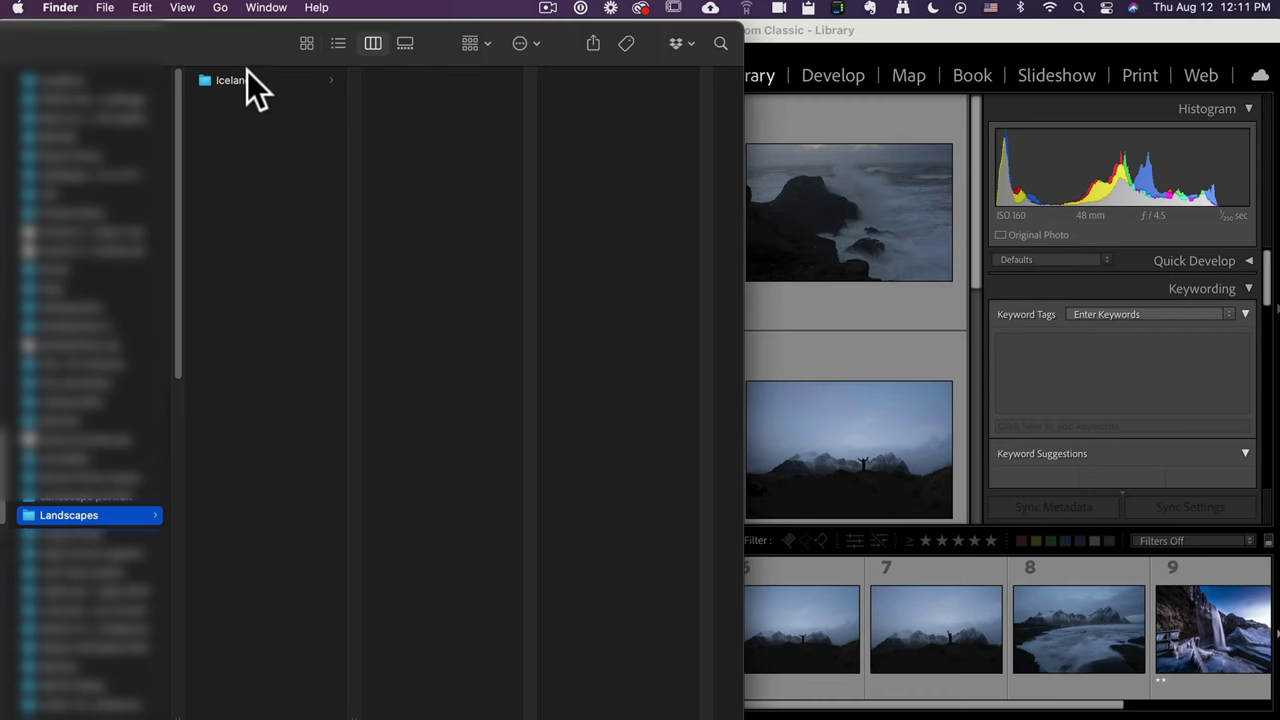
In Finder, browse Iceland > 2020 through folders 2020-02-08, 2020-02-10 and 2020-02-11.
{"action": "left_click", "coordinate": [250, 82]}
{"action": "left_click", "coordinate": [411, 82]}
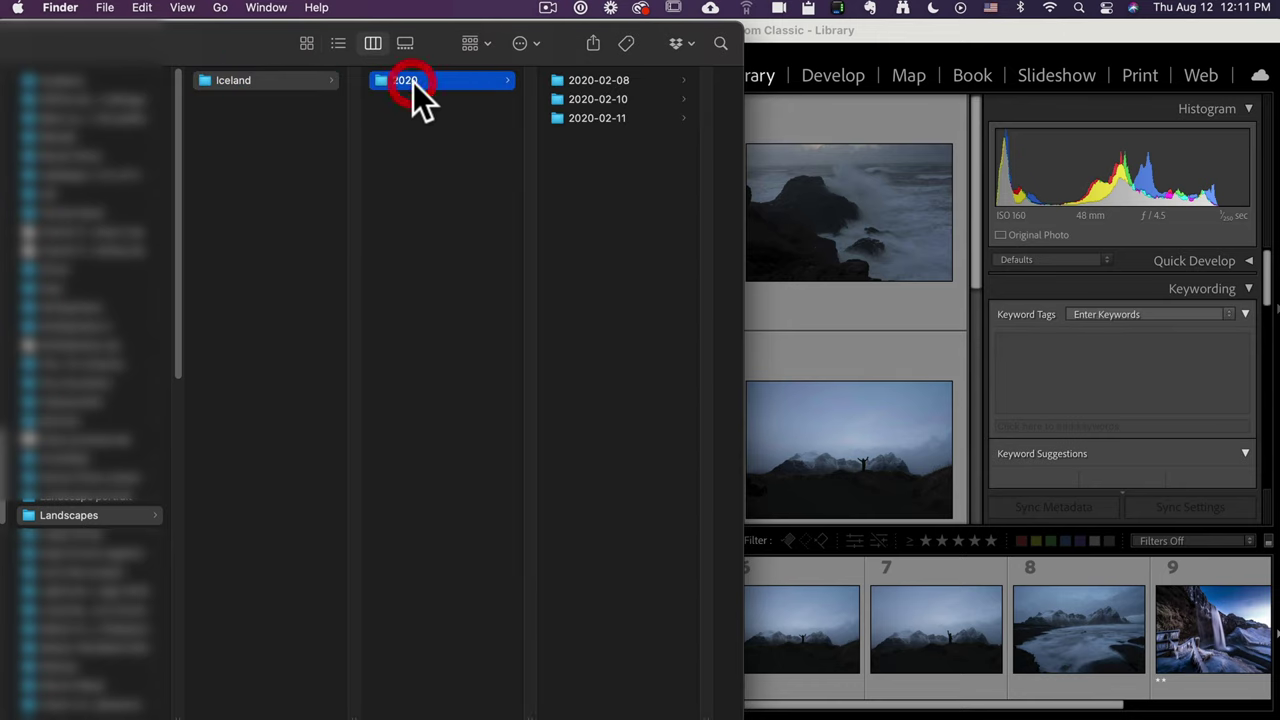
{"action": "left_click", "coordinate": [642, 83]}
{"action": "left_click", "coordinate": [442, 100]}
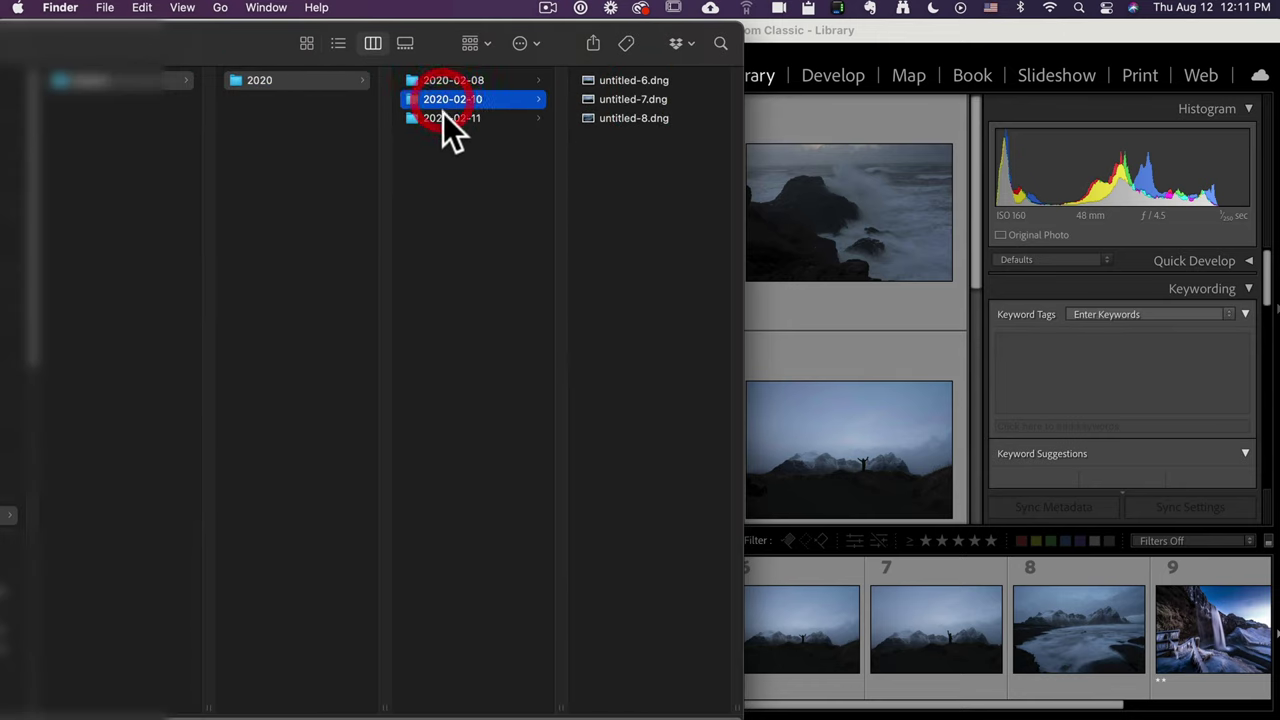
{"action": "left_click", "coordinate": [445, 118]}
{"action": "left_click_drag", "start_coordinate": [451, 43], "coordinate": [510, 40]}
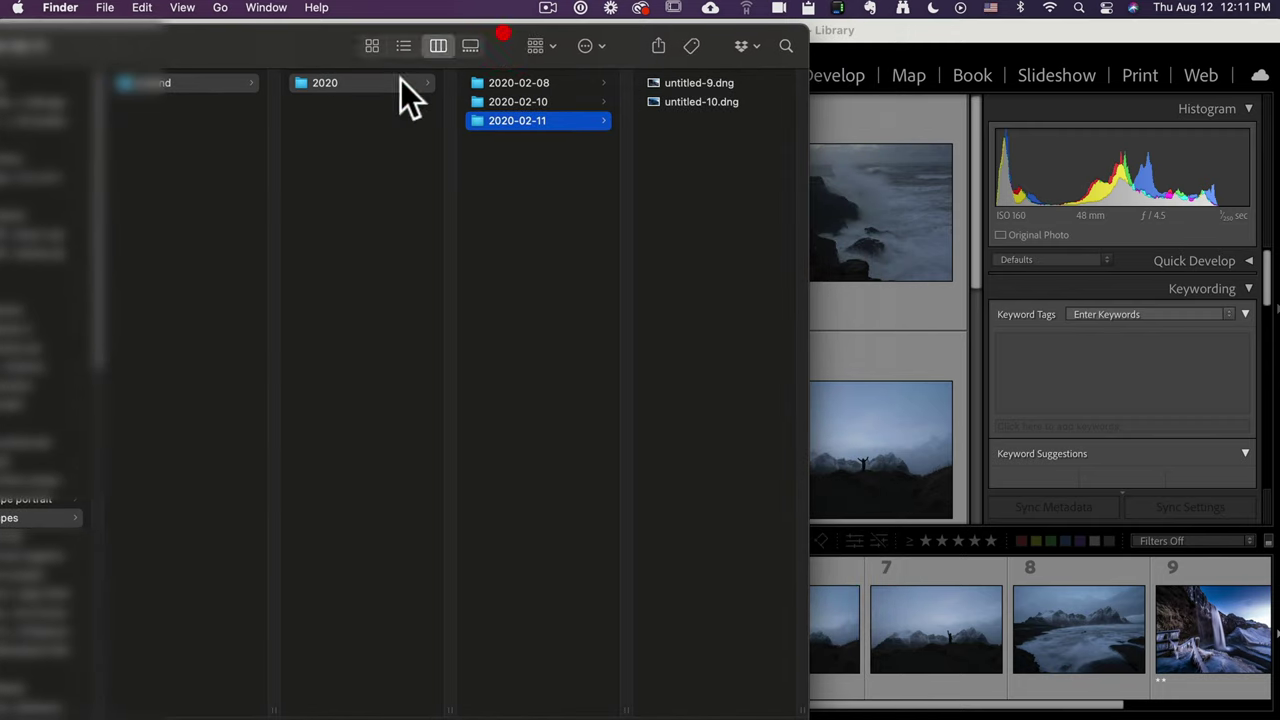
Back in Lightroom, view folders 2020-02-08 (5), 2020-02-10 (3) and 2020-02-11 (2).
{"action": "left_click", "coordinate": [893, 638]}
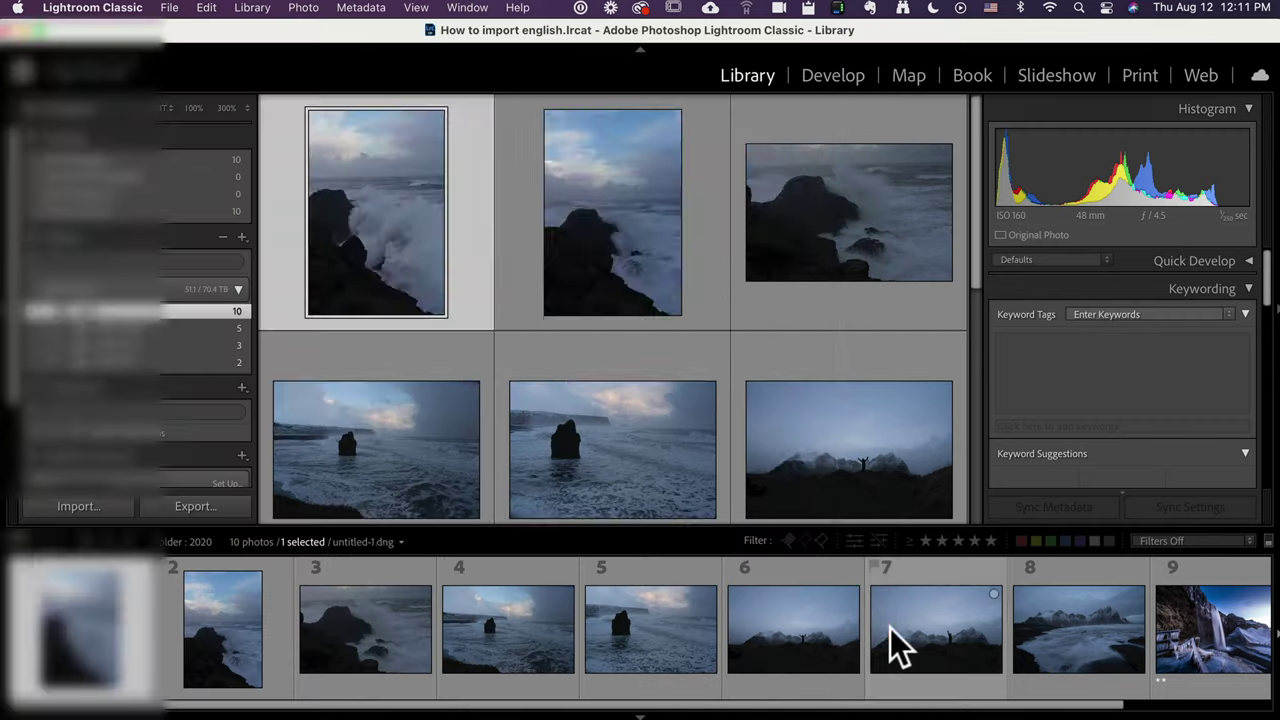
{"action": "left_click", "coordinate": [221, 329]}
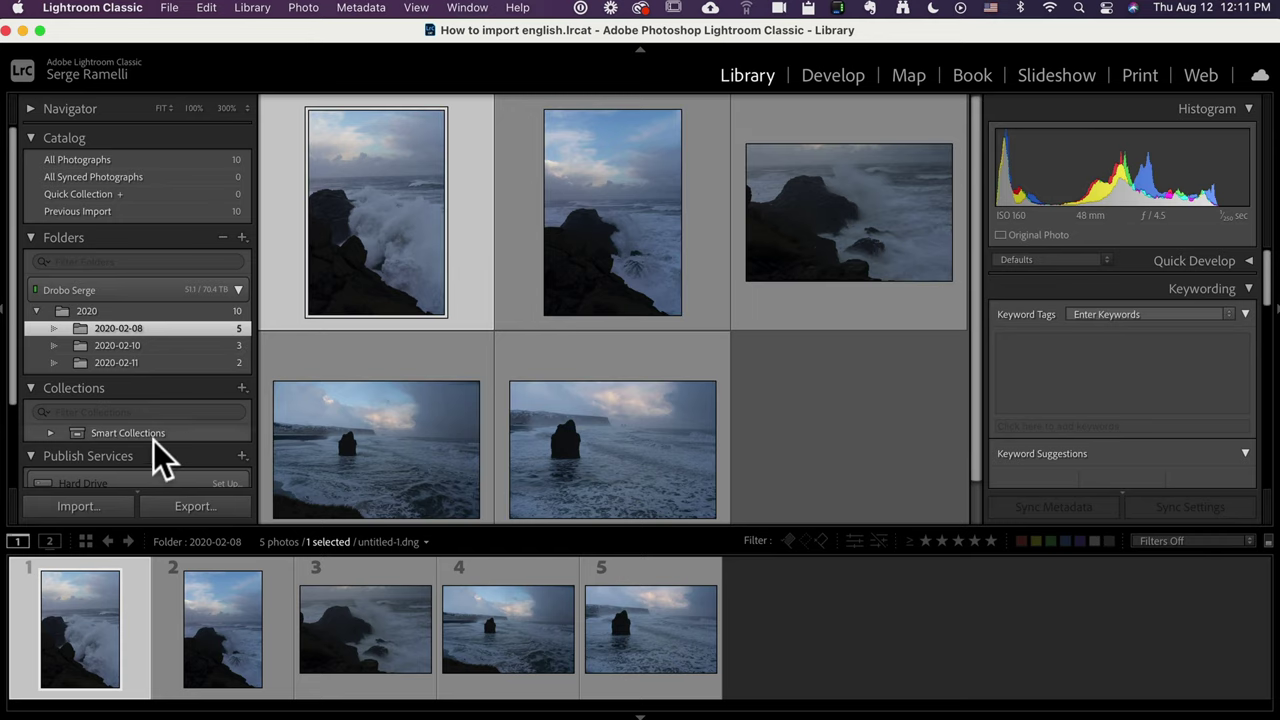
{"action": "left_click", "coordinate": [204, 343]}
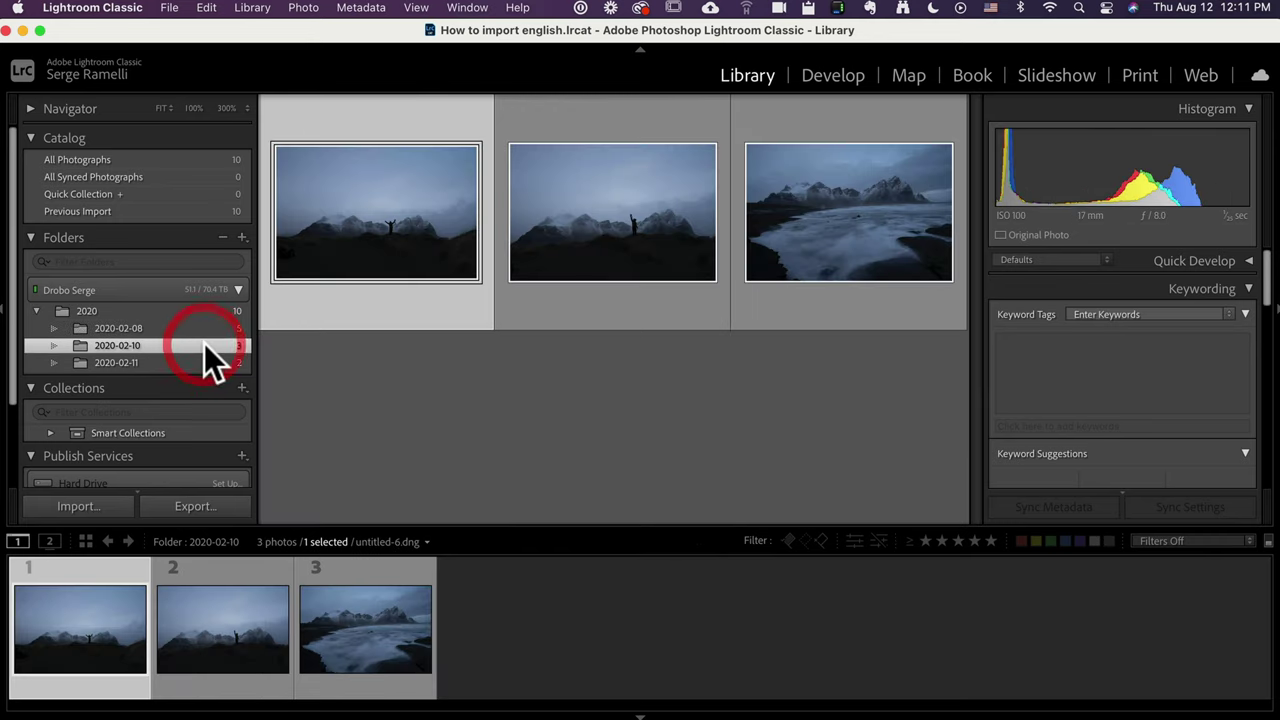
{"action": "left_click", "coordinate": [194, 363]}
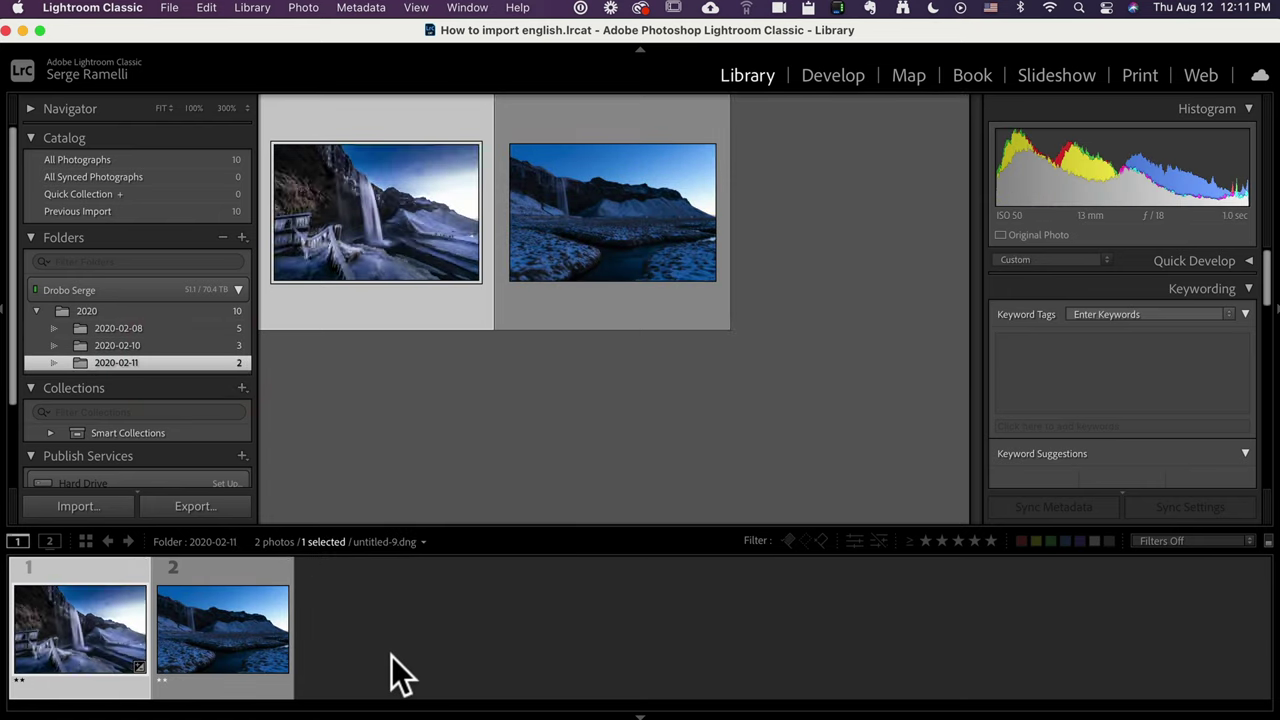
Reopen File > Import Photos and Video with the Sony card's 56 new photos as source.
{"action": "left_click", "coordinate": [168, 6]}
{"action": "left_click", "coordinate": [232, 137]}
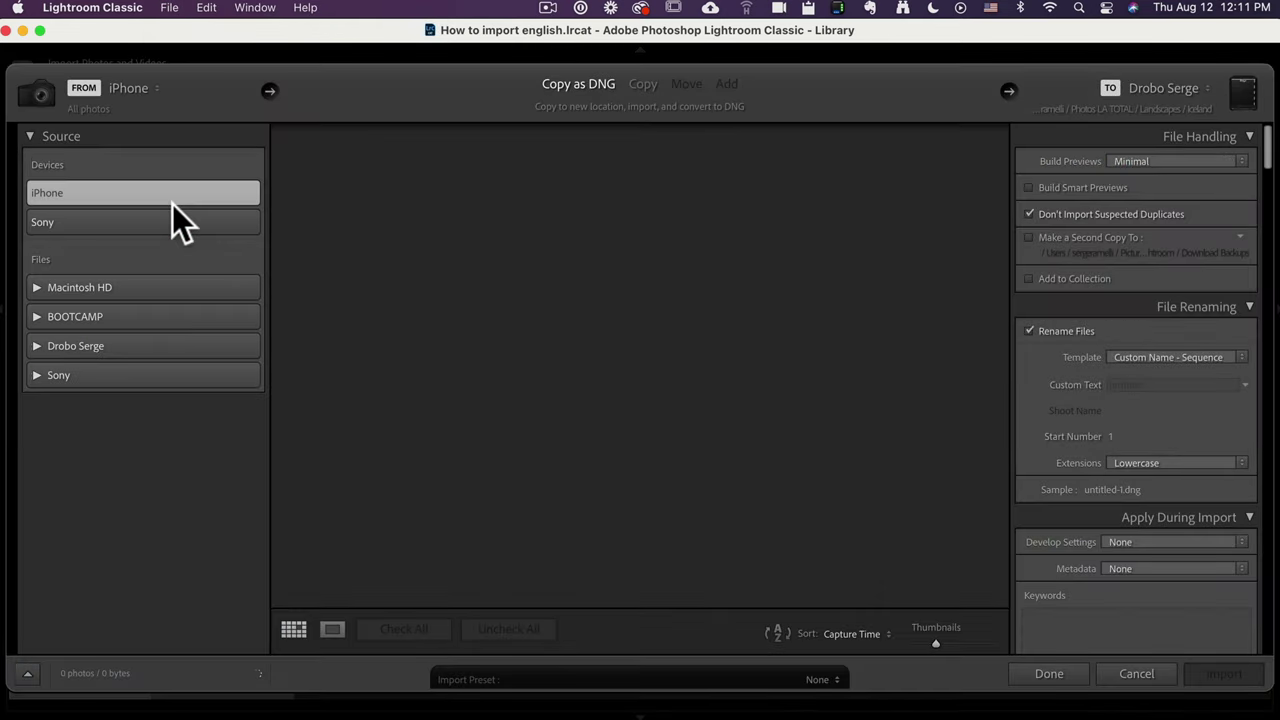
{"action": "left_click", "coordinate": [71, 221]}
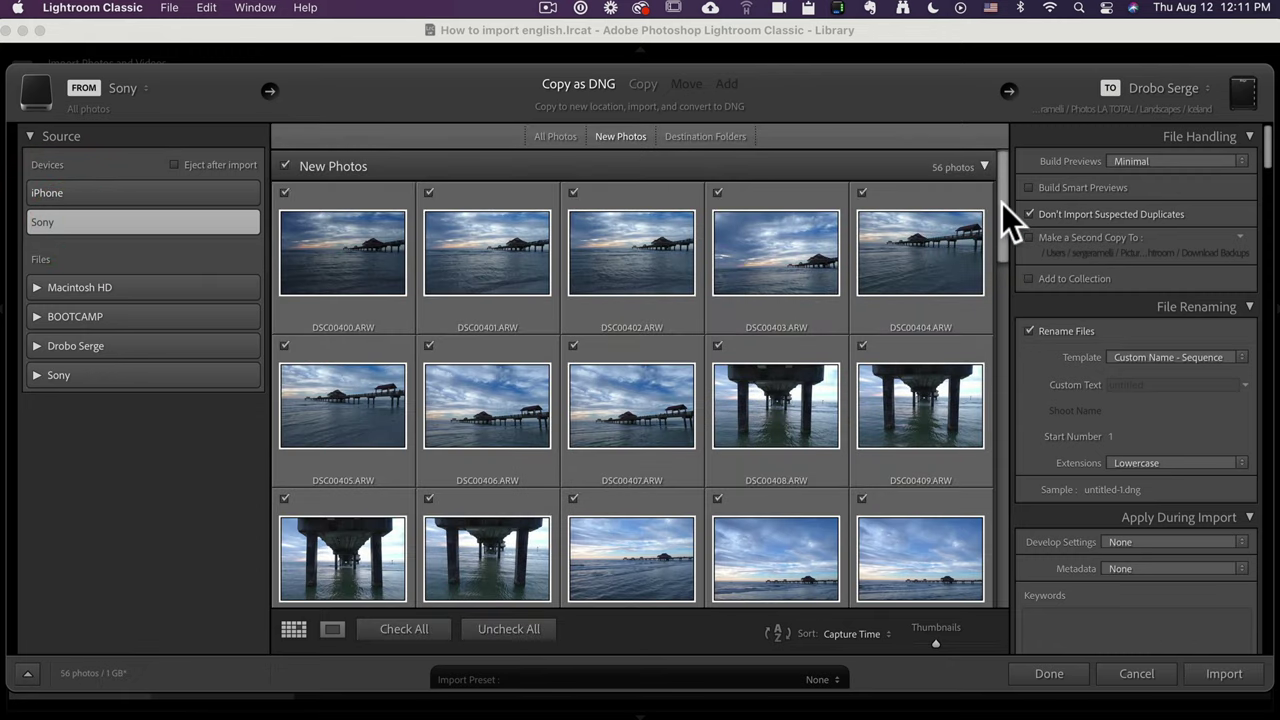
{"action": "mouse_move", "coordinate": [1002, 203]}
{"action": "left_mouse_down"}
{"action": "mouse_move", "coordinate": [1002, 594]}
{"action": "mouse_move", "coordinate": [972, 156]}
{"action": "left_mouse_up"}
{"action": "left_click", "coordinate": [972, 160]}
{"action": "left_click_drag", "start_coordinate": [1268, 160], "coordinate": [1268, 645]}
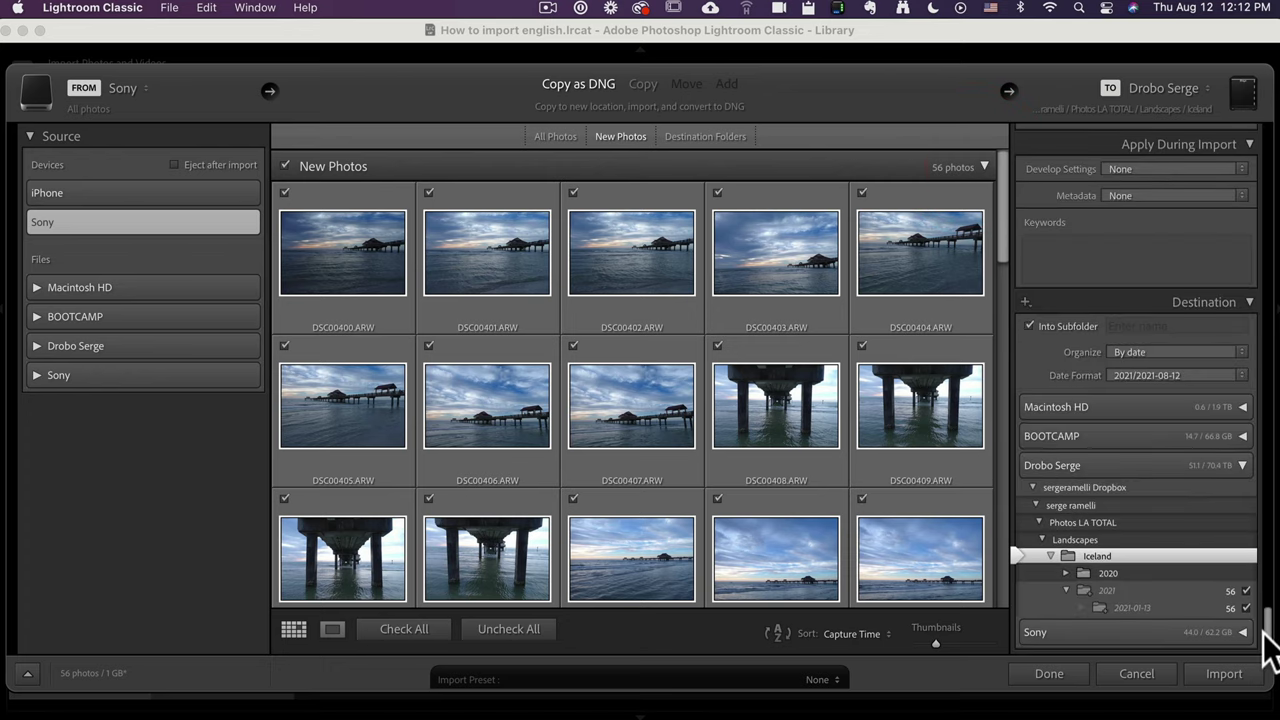
Create a new USA folder under Photos LA TOTAL.
{"action": "left_click", "coordinate": [1114, 523]}
{"action": "right_click", "coordinate": [1119, 540]}
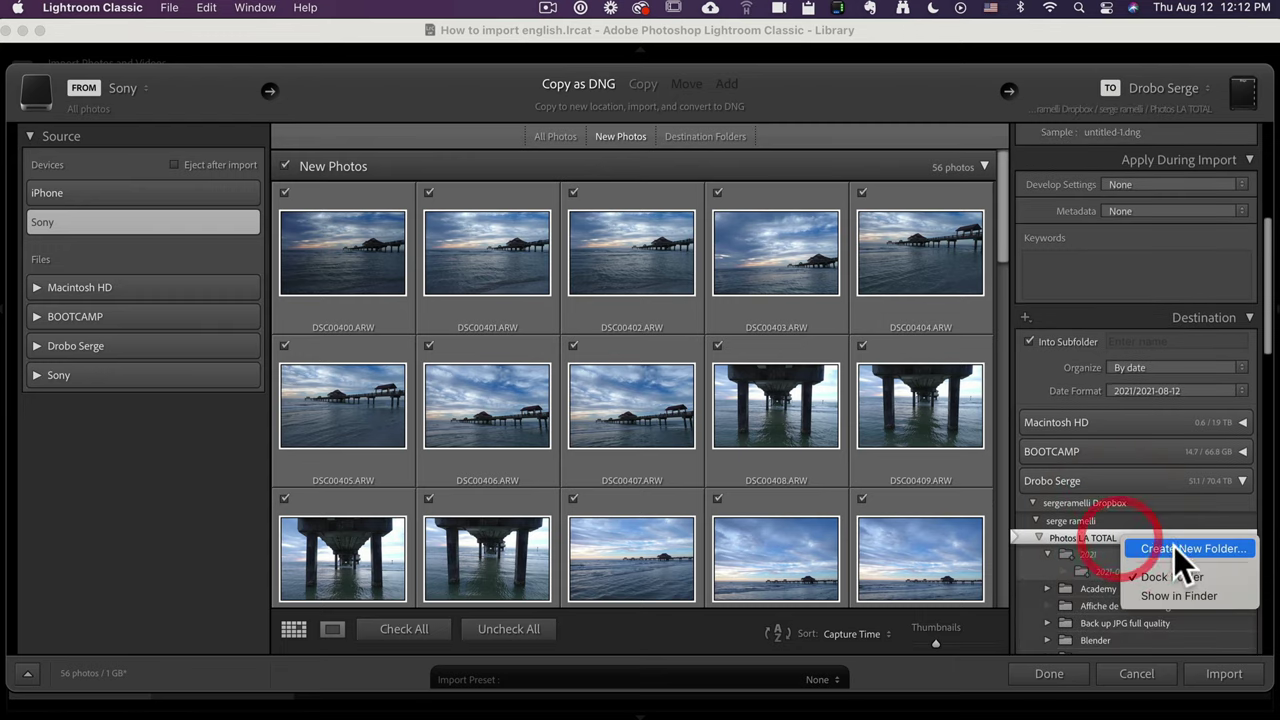
{"action": "left_click", "coordinate": [1174, 546]}
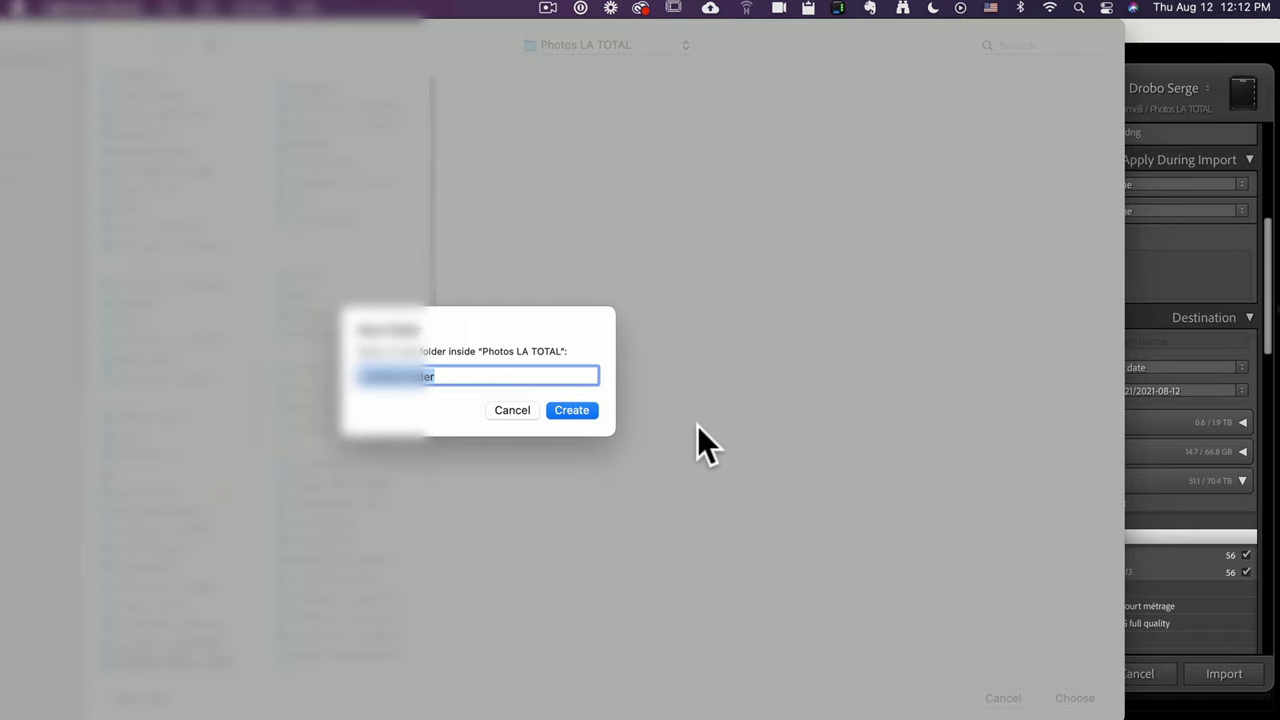
{"action": "type", "text": "2021"}
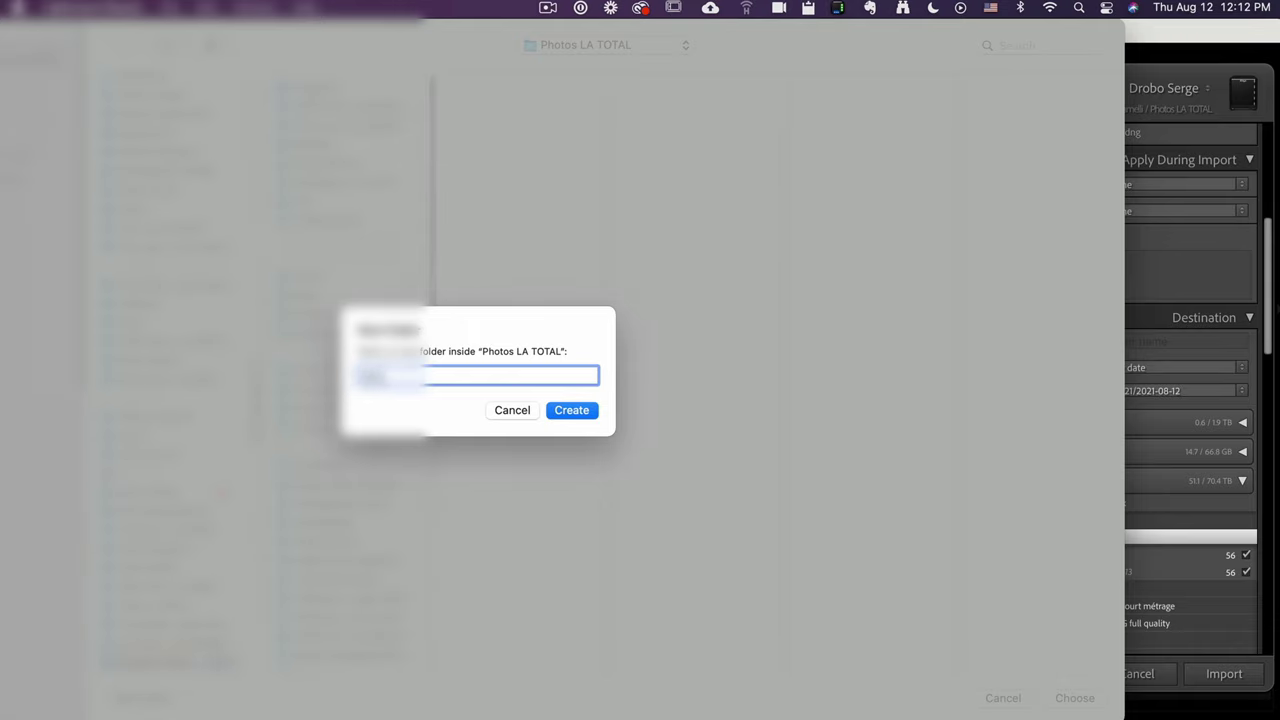
{"action": "key", "text": "Return"}
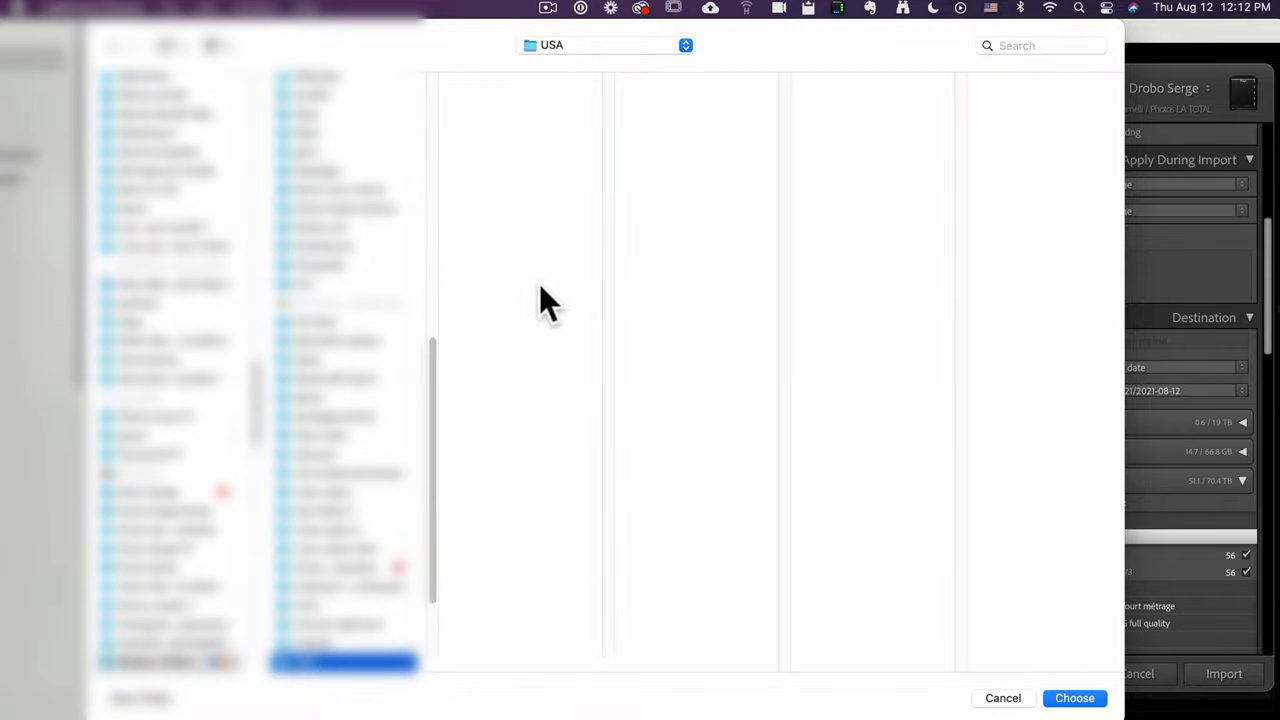
Create a Florida folder inside USA and choose it as the import destination.
{"action": "left_click", "coordinate": [540, 287]}
{"action": "left_click", "coordinate": [126, 697]}
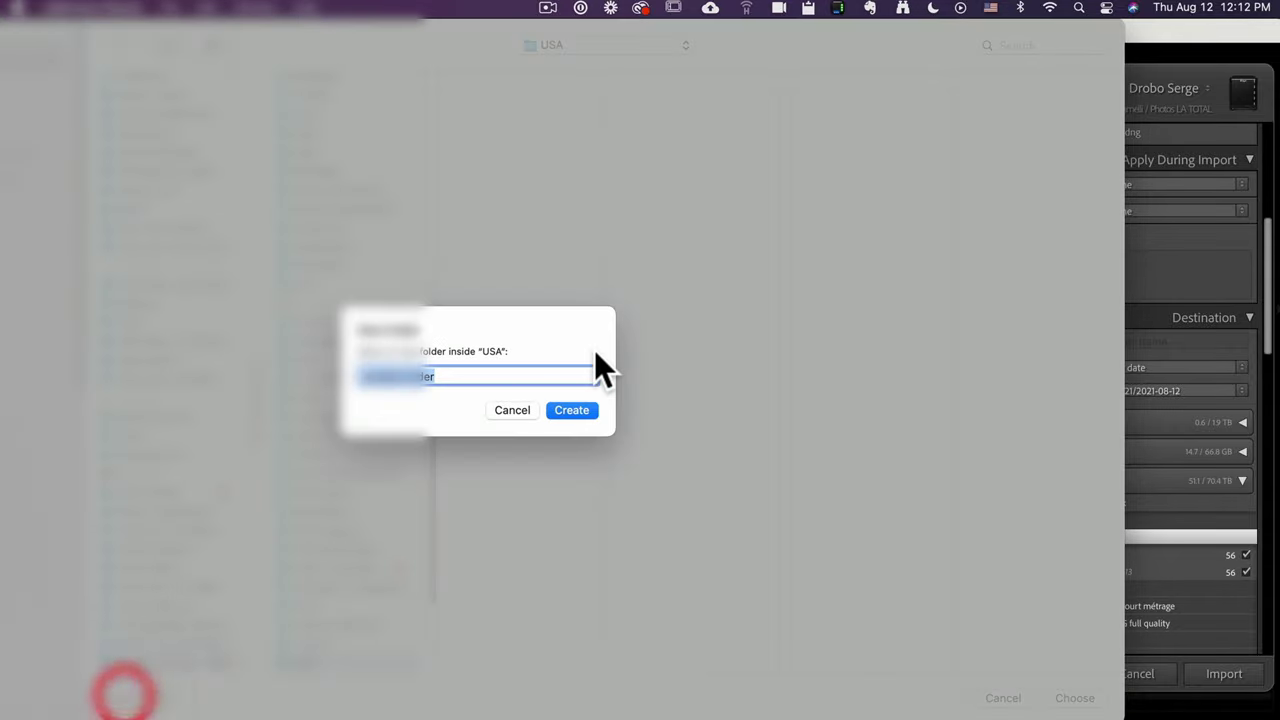
{"action": "type", "text": "2021"}
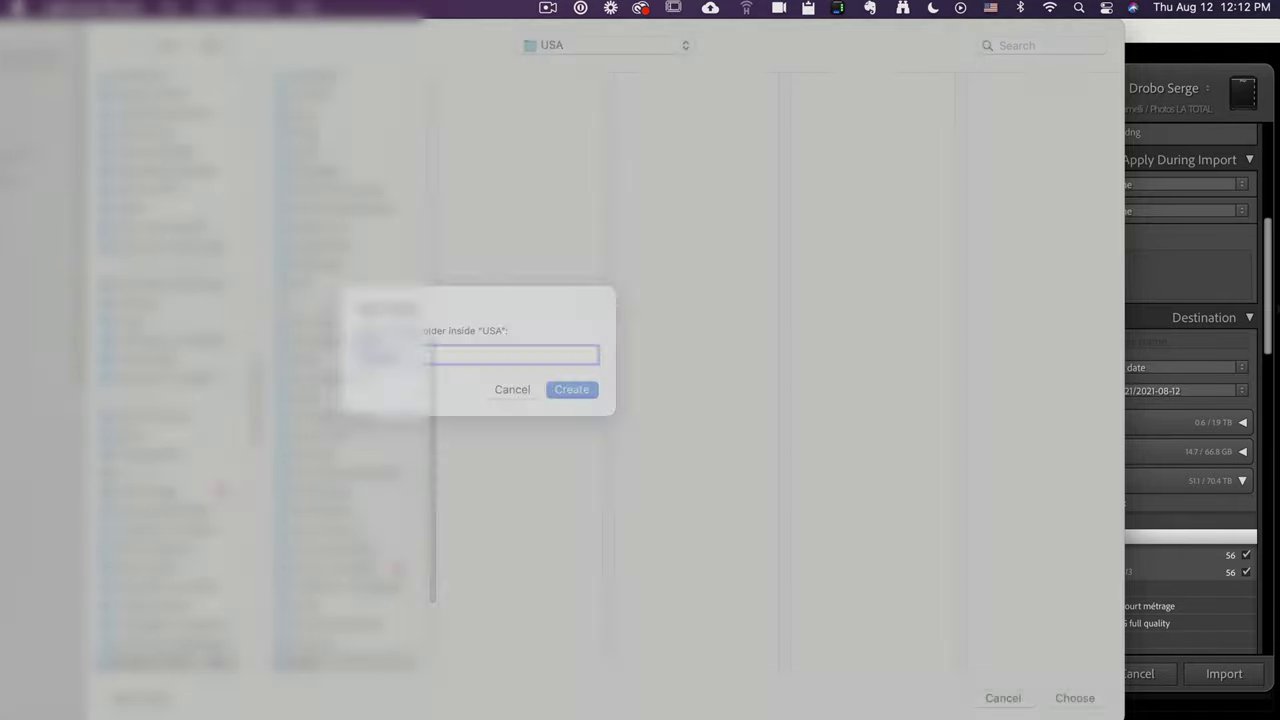
{"action": "key", "text": "Return"}
{"action": "left_click", "coordinate": [1088, 698]}
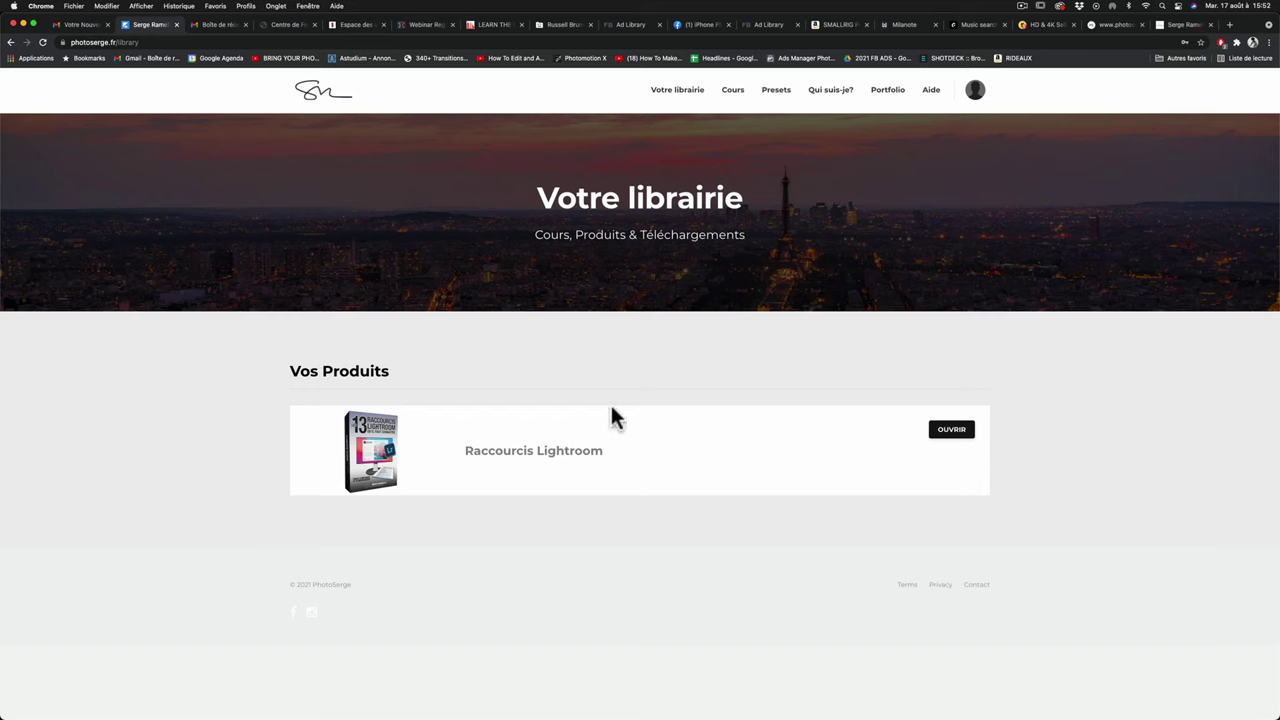
Open the Raccourcis Lightroom product page from the photoserge.fr Votre librairie list in Chrome.
{"action": "left_click", "coordinate": [936, 440]}
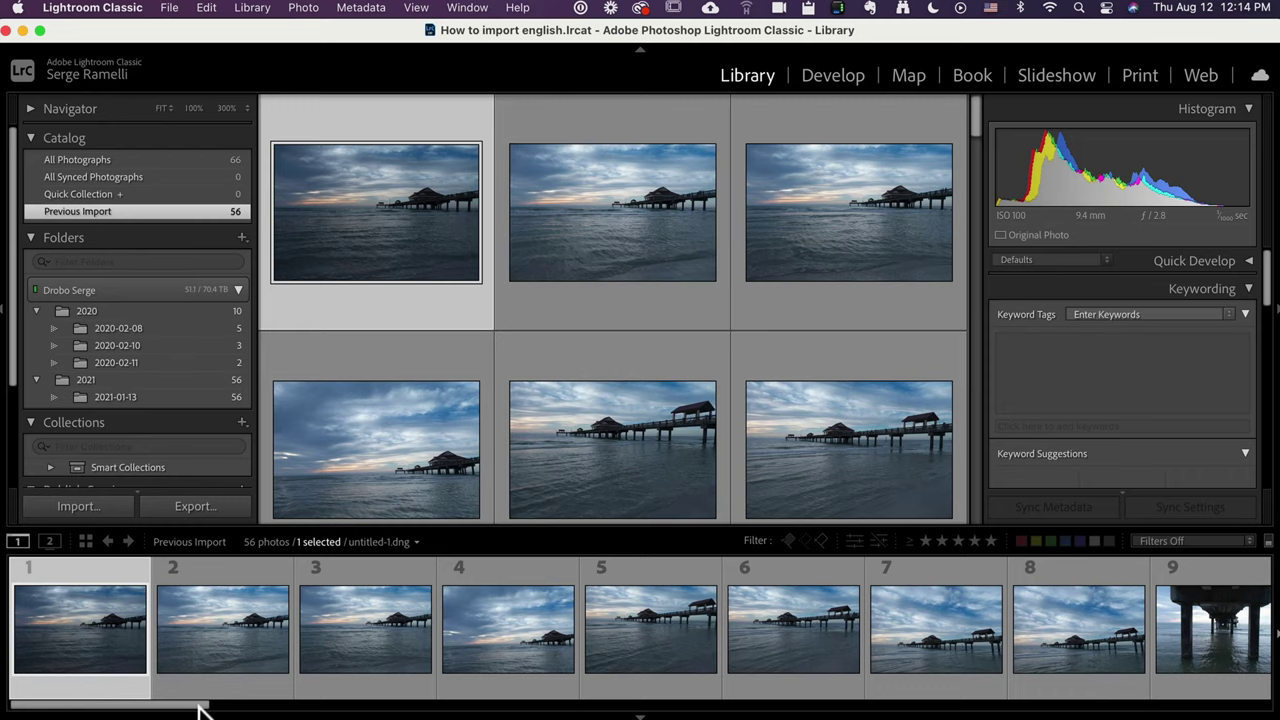
{"action": "mouse_move", "coordinate": [200, 710]}
{"action": "left_mouse_down"}
{"action": "mouse_move", "coordinate": [1186, 694]}
{"action": "mouse_move", "coordinate": [365, 700]}
{"action": "mouse_move", "coordinate": [208, 688]}
{"action": "left_mouse_up"}
{"action": "key", "text": "super+Tab"}
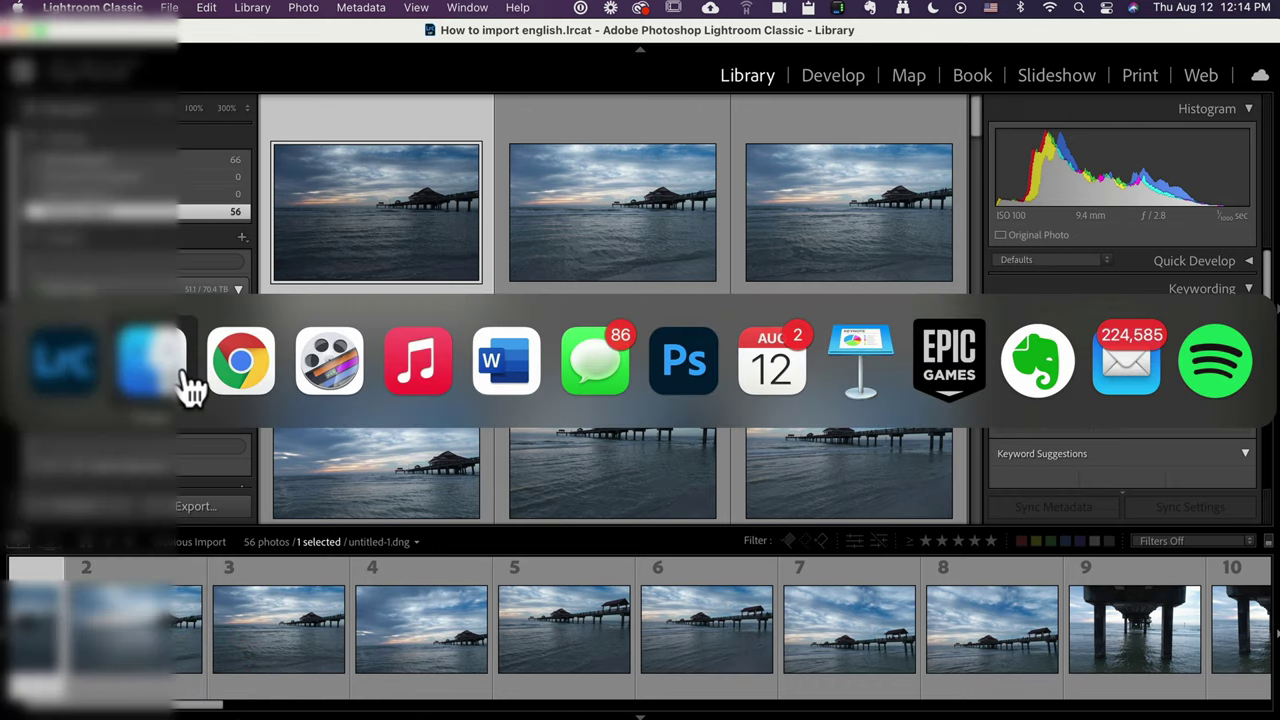
Check in Finder that USA/Florida/2021/2021-01-13 holds the DNG files, then return to Lightroom.
{"action": "left_click", "coordinate": [183, 365]}
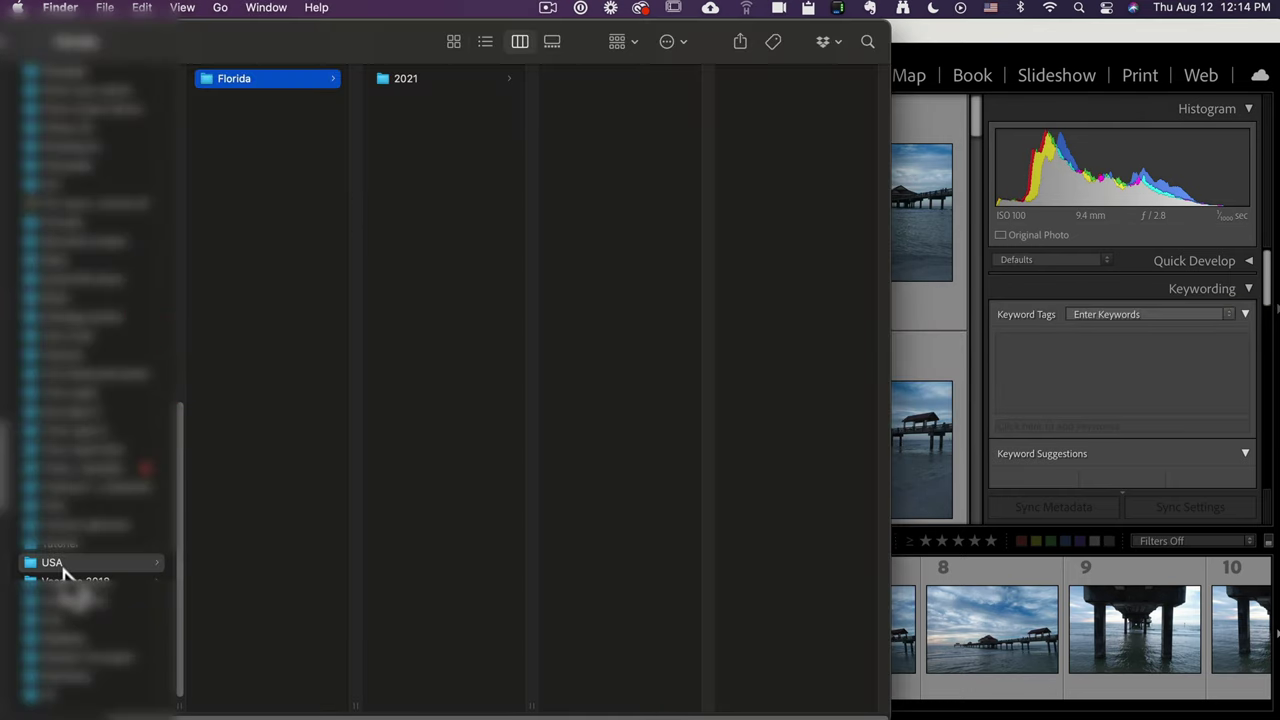
{"action": "left_click", "coordinate": [443, 80]}
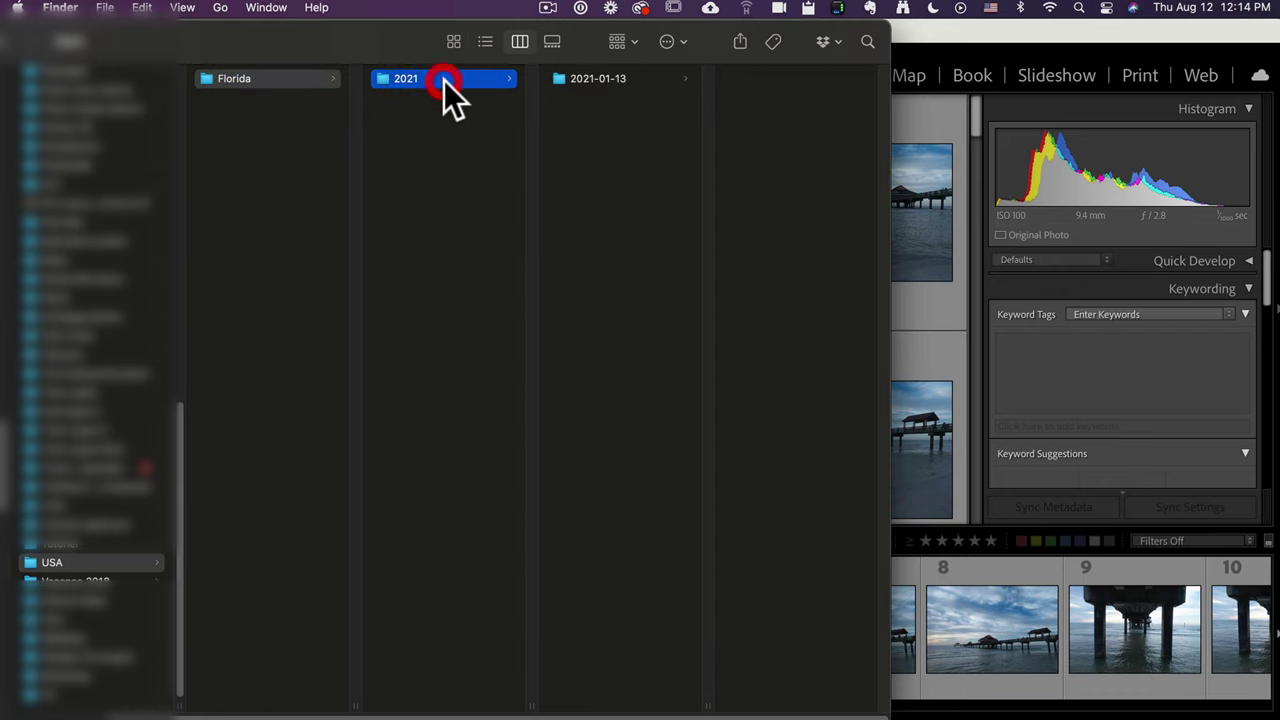
{"action": "left_click", "coordinate": [592, 78]}
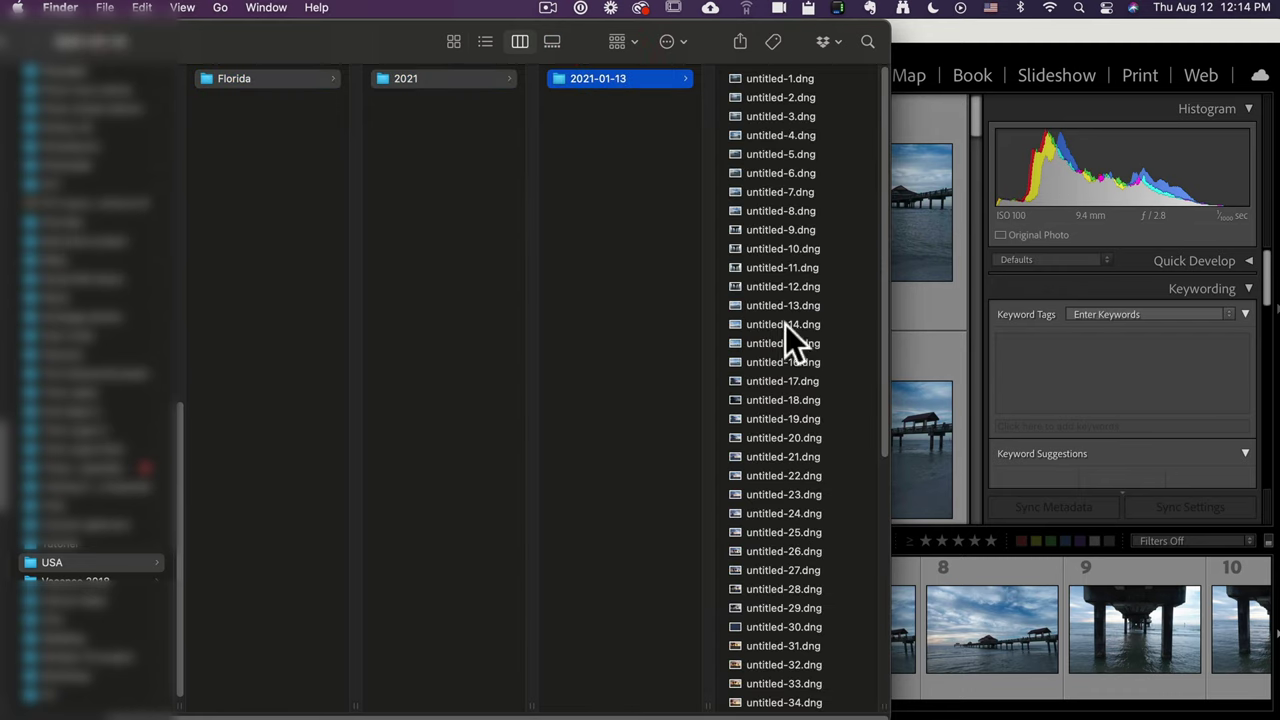
{"action": "mouse_move", "coordinate": [776, 697]}
{"action": "left_click", "coordinate": [995, 625]}
{"action": "left_click", "coordinate": [989, 623]}
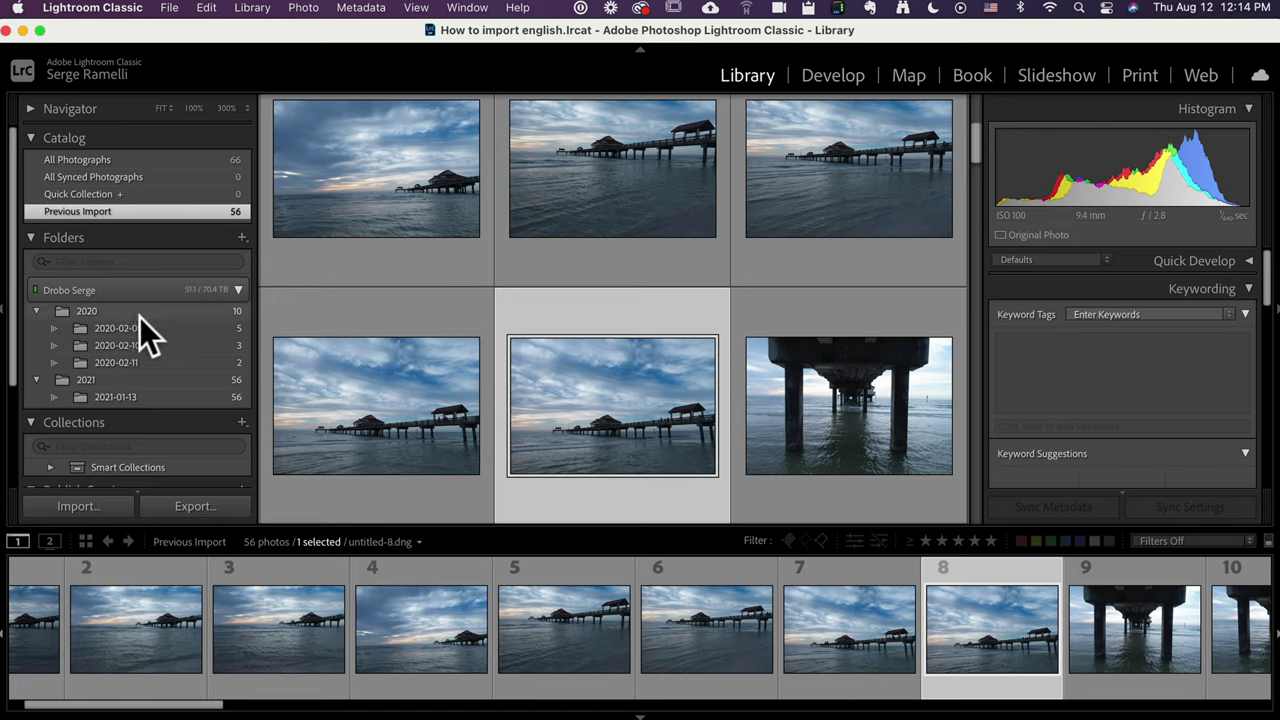
Show Iceland as the parent folder of 2020 and expand its three dated subfolders.
{"action": "left_click", "coordinate": [116, 310]}
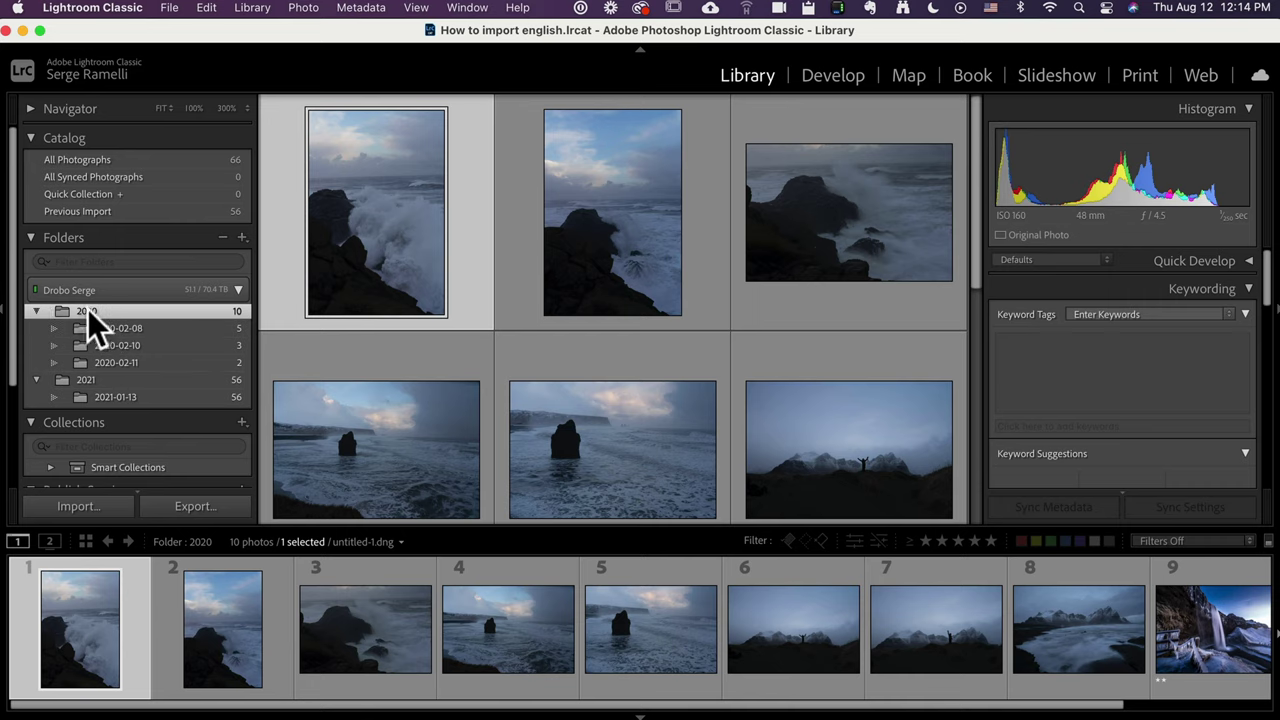
{"action": "right_click", "coordinate": [116, 309]}
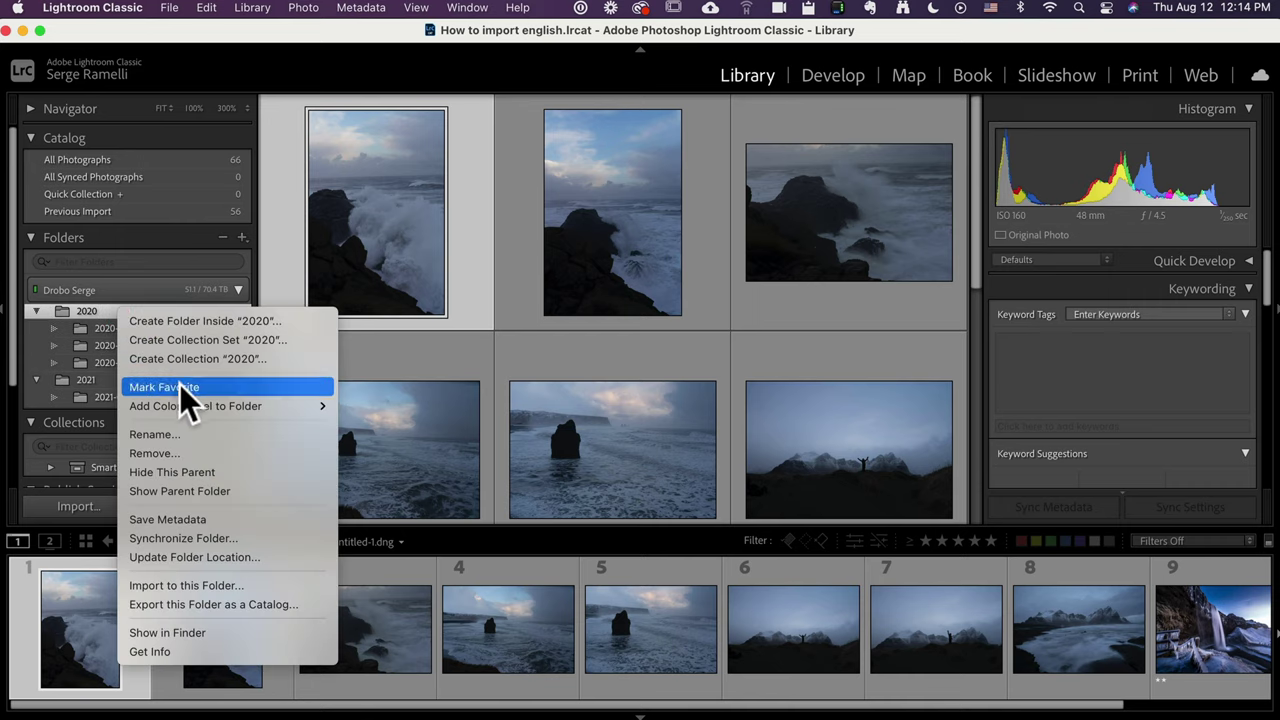
{"action": "left_click", "coordinate": [216, 489]}
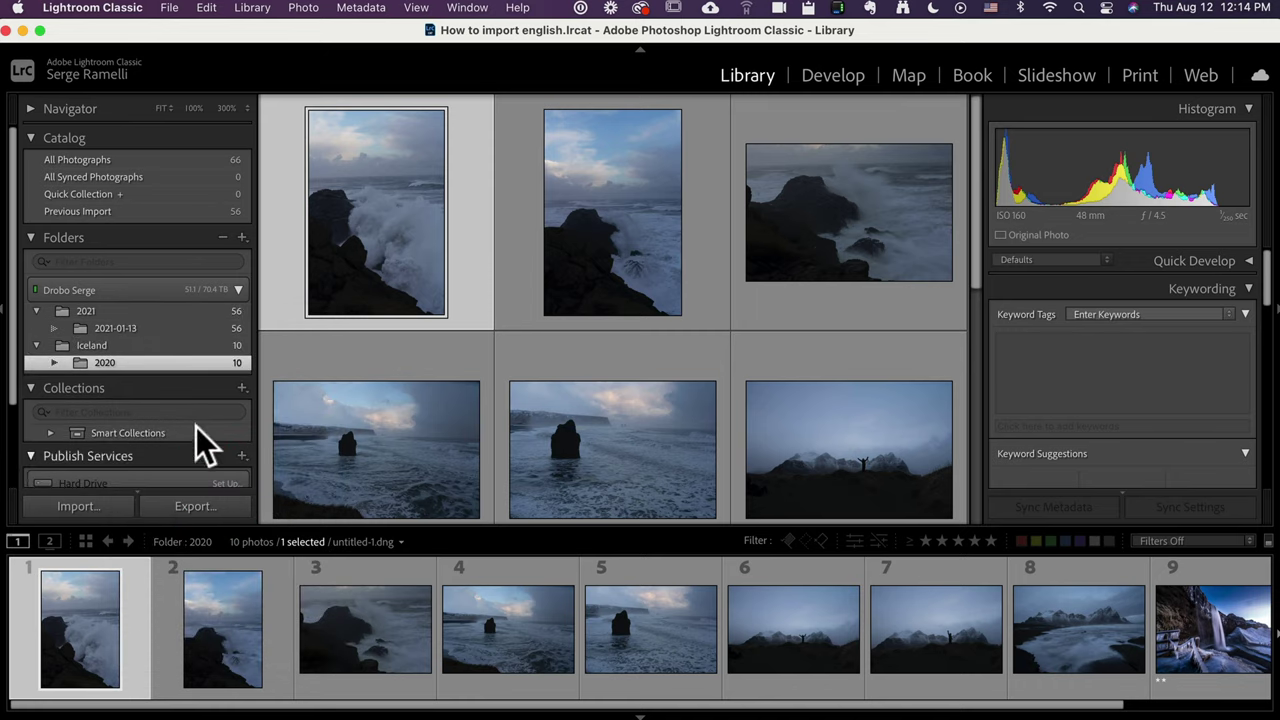
{"action": "left_click_drag", "start_coordinate": [256, 372], "coordinate": [337, 377]}
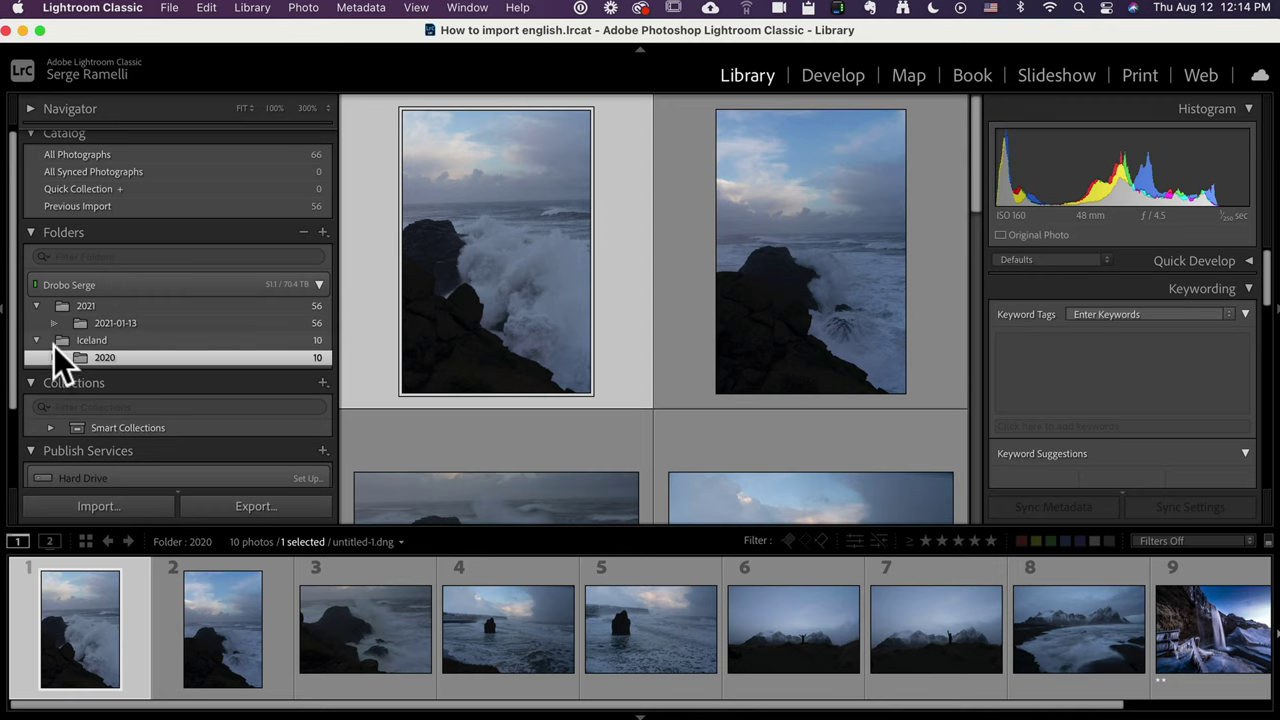
{"action": "left_click", "coordinate": [53, 358]}
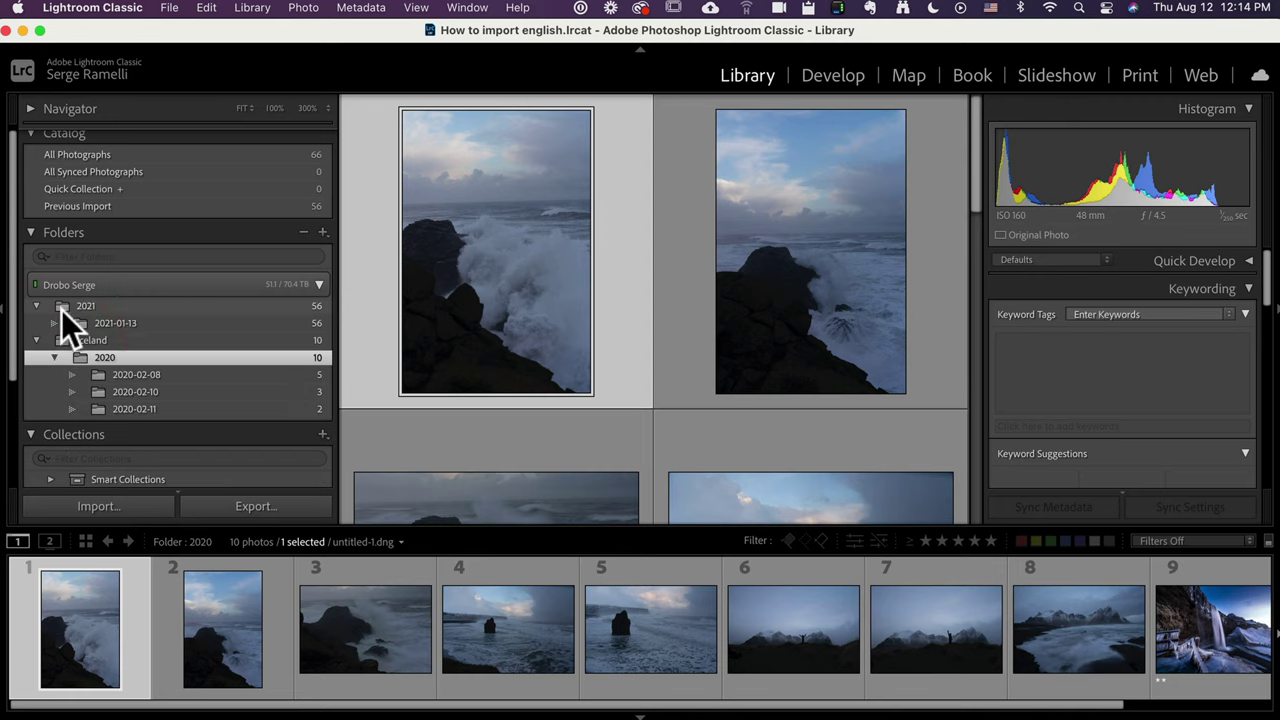
Show Florida as the parent folder of 2021 and select Florida.
{"action": "left_click", "coordinate": [109, 305]}
{"action": "right_click", "coordinate": [109, 305]}
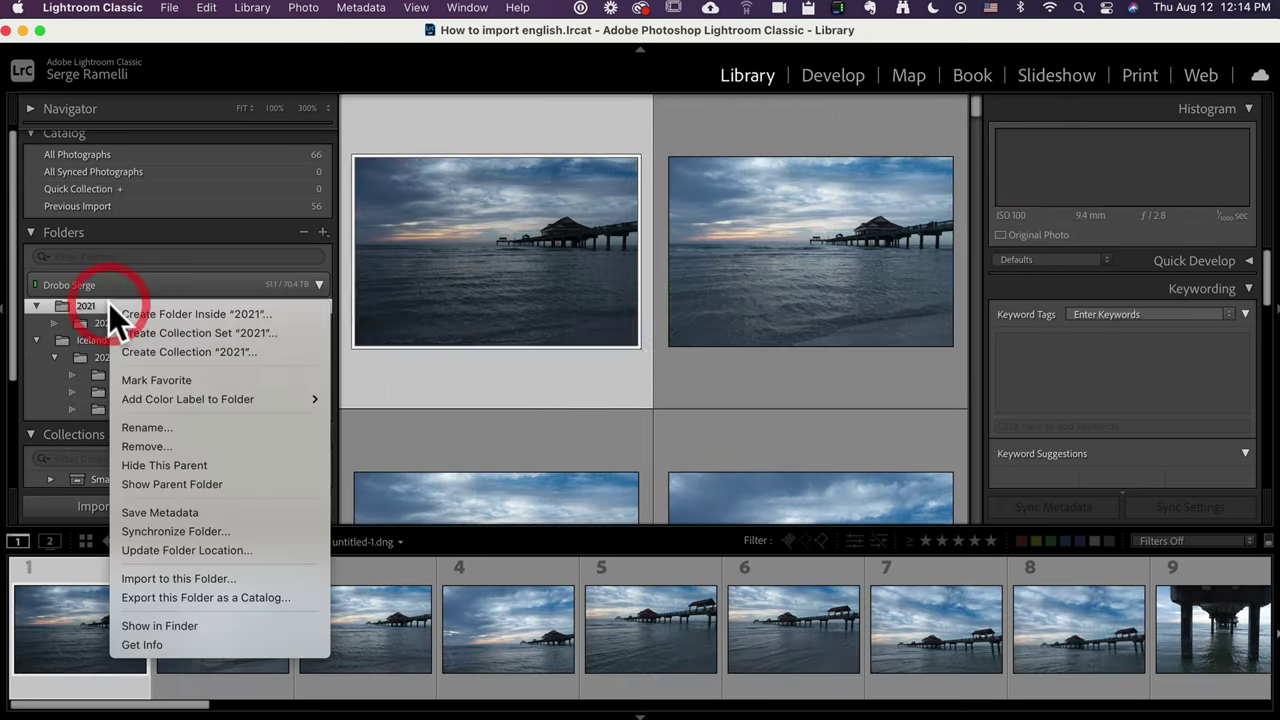
{"action": "left_click", "coordinate": [207, 482]}
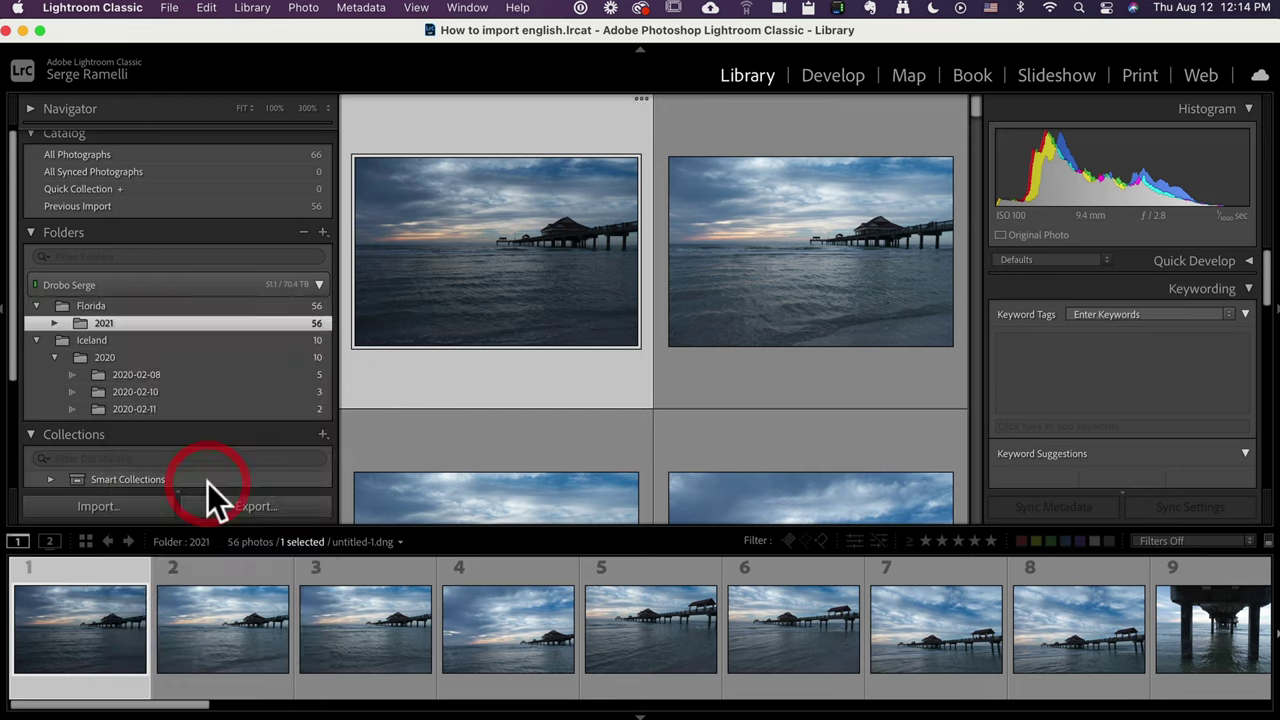
{"action": "left_click", "coordinate": [89, 304]}
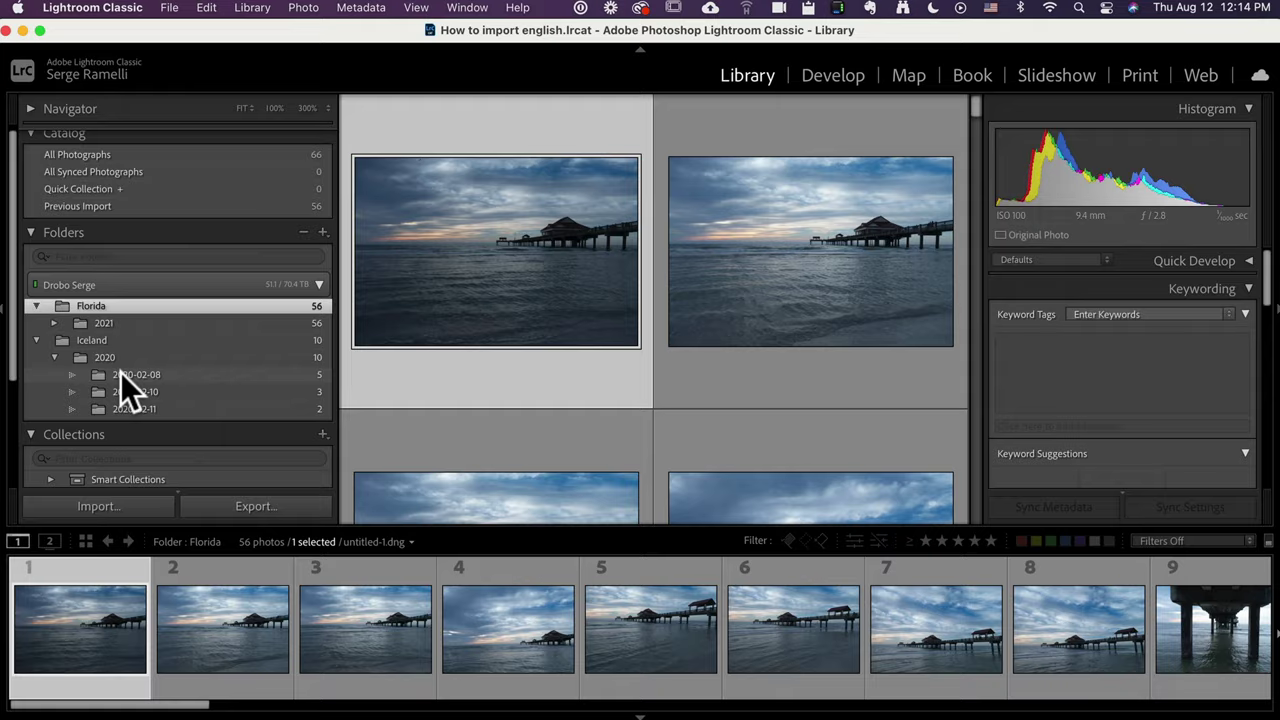